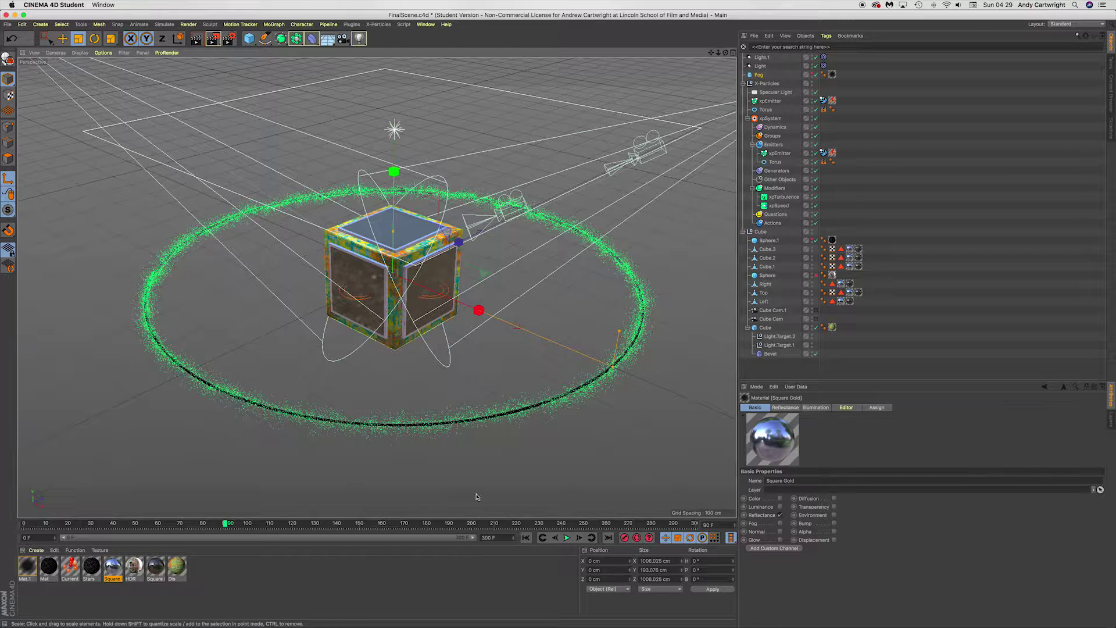
# Collapse and re-expand the X-Particles and Cube groups, then collapse the lower Cube to hide its light targets and Bevel.
pyautogui.click(743, 83)
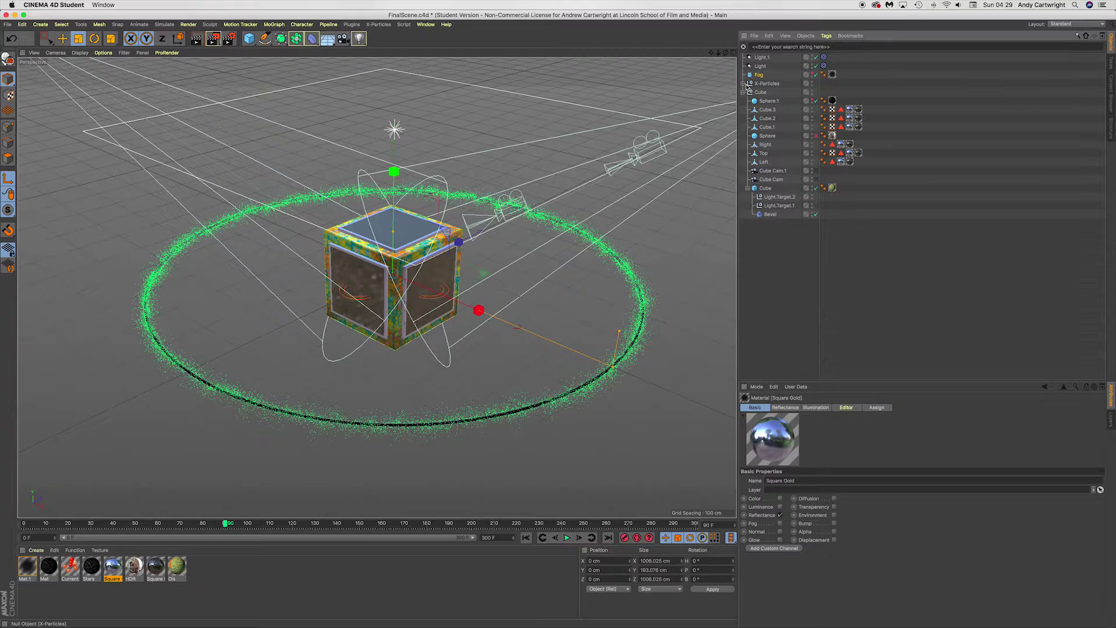
pyautogui.click(744, 92)
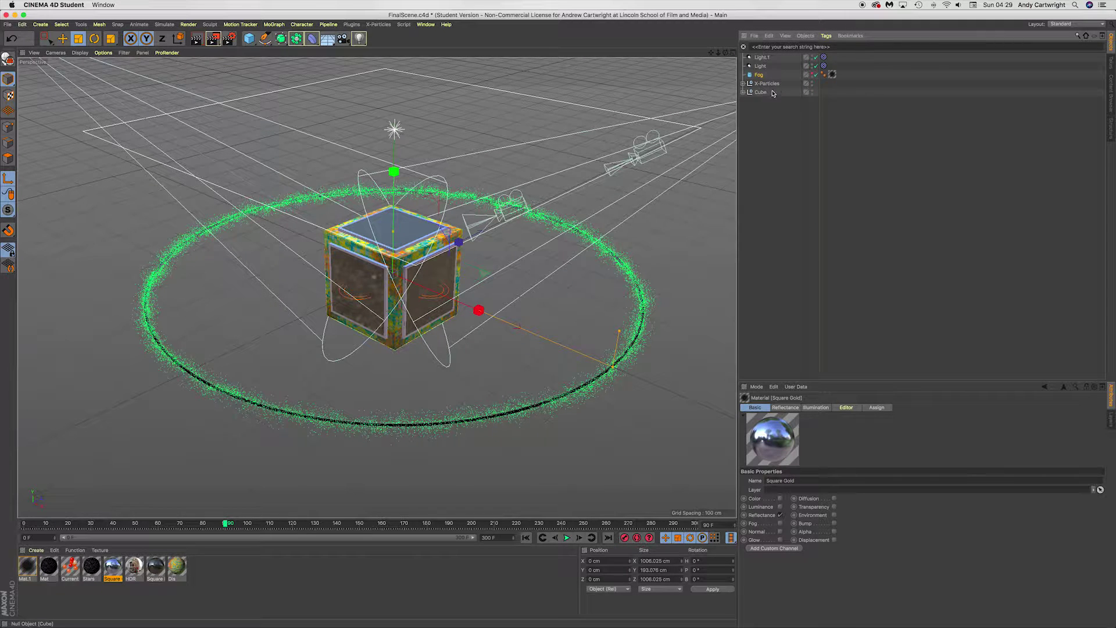
pyautogui.click(743, 92)
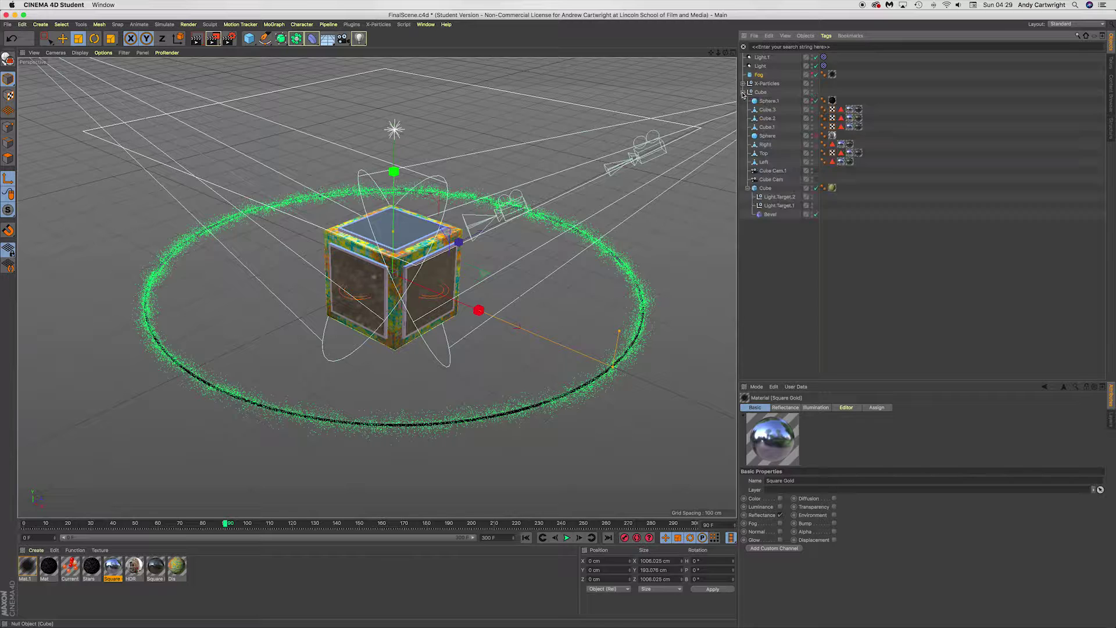
pyautogui.click(744, 84)
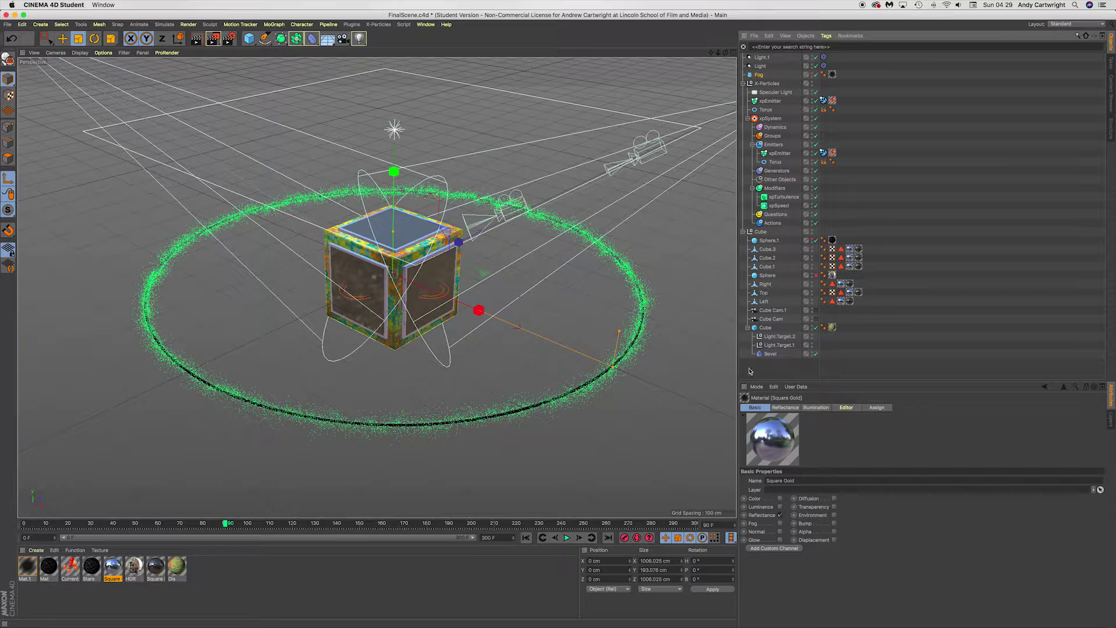
pyautogui.click(748, 328)
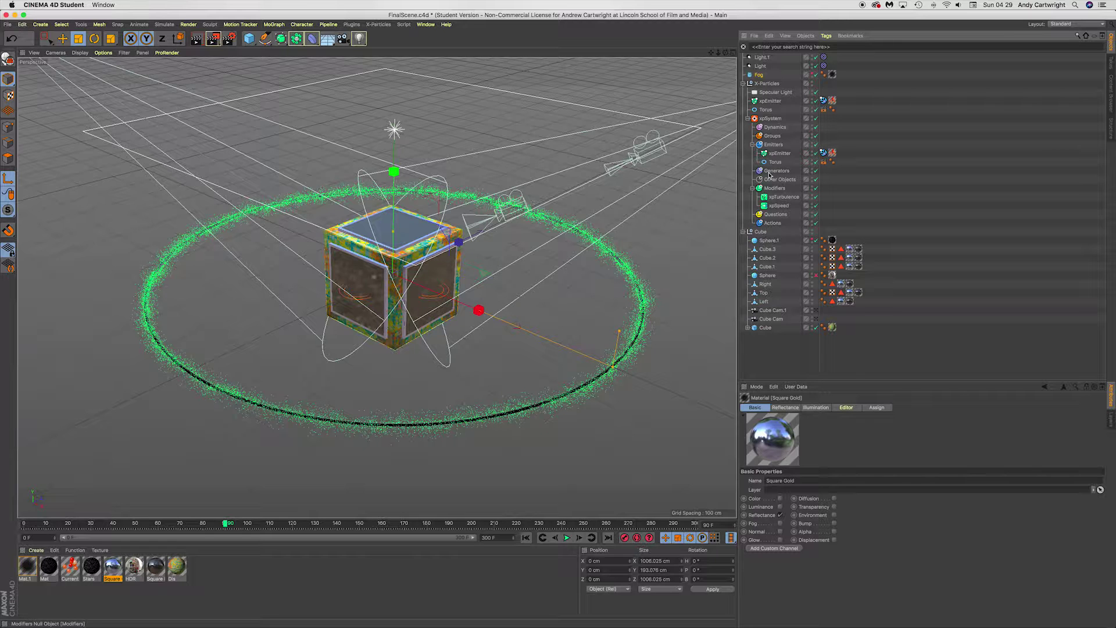
# Show the Specular Light's settings (white, 100% intensity, no shadow) and frame the light rig around the cube.
pyautogui.click(772, 93)
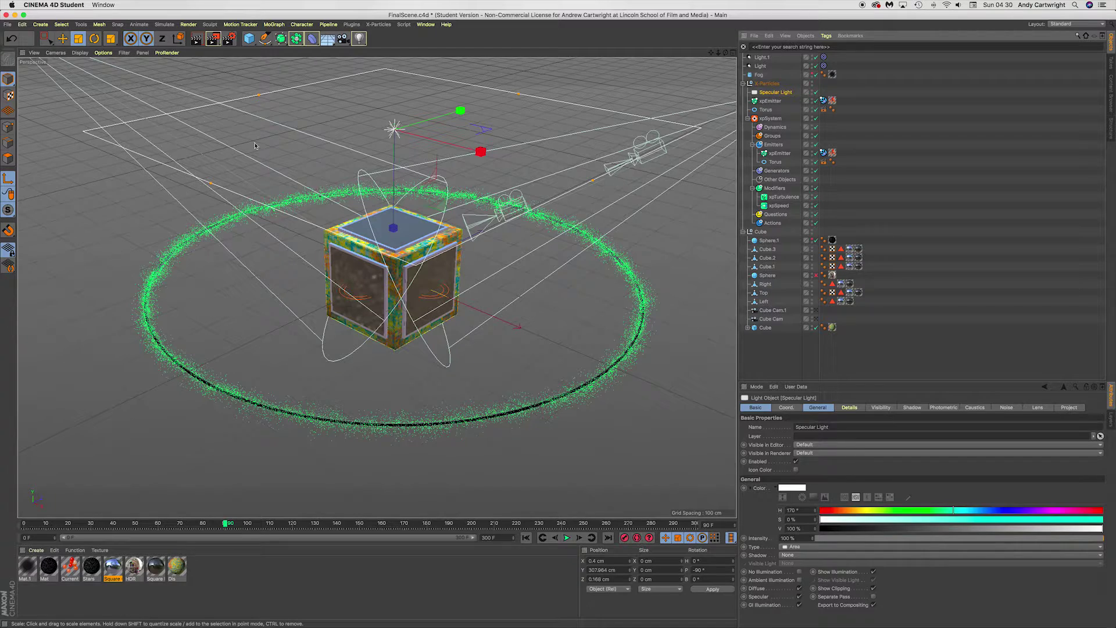
pyautogui.scroll(-5, 283, 160)
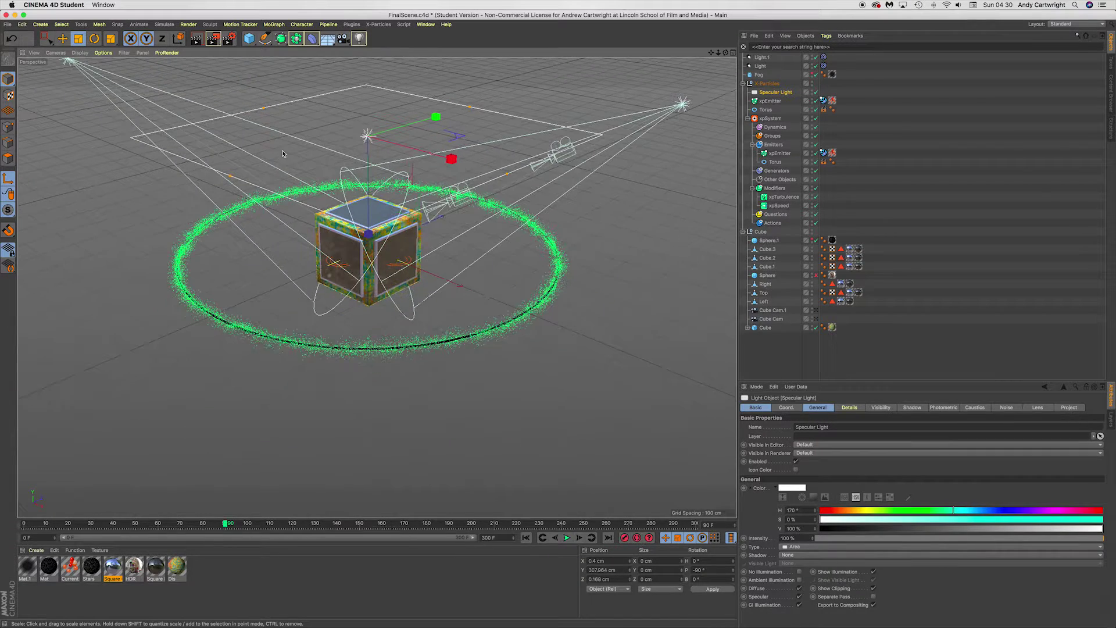
pyautogui.keyDown('alt'); pyautogui.moveTo(294, 152); pyautogui.dragTo(340, 225, button='middle'); pyautogui.keyUp('alt')
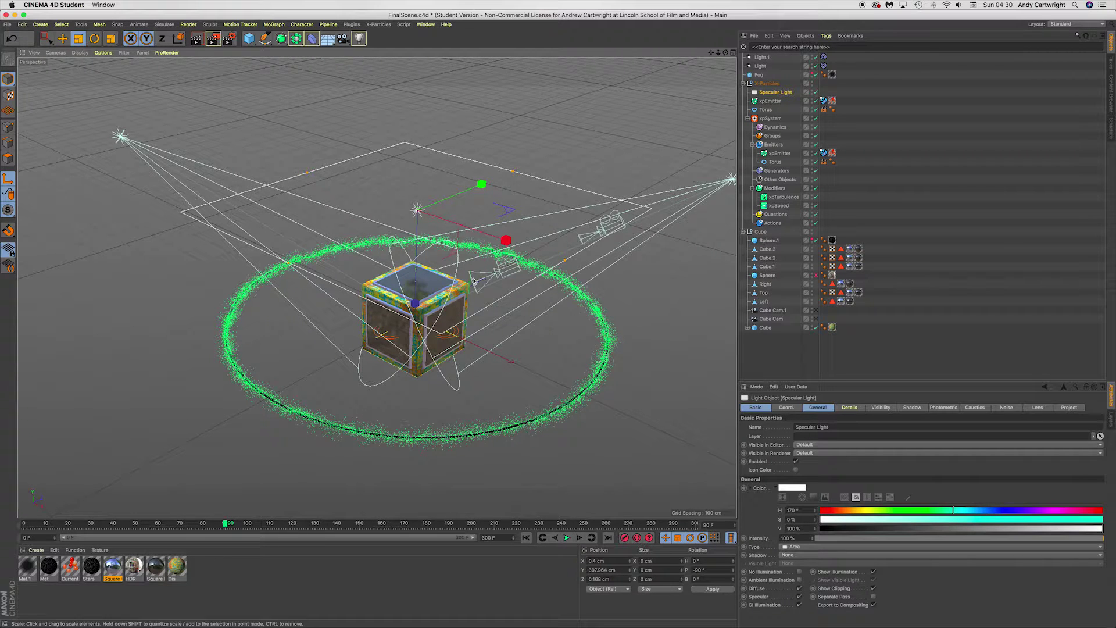
pyautogui.scroll(6, 450, 296)
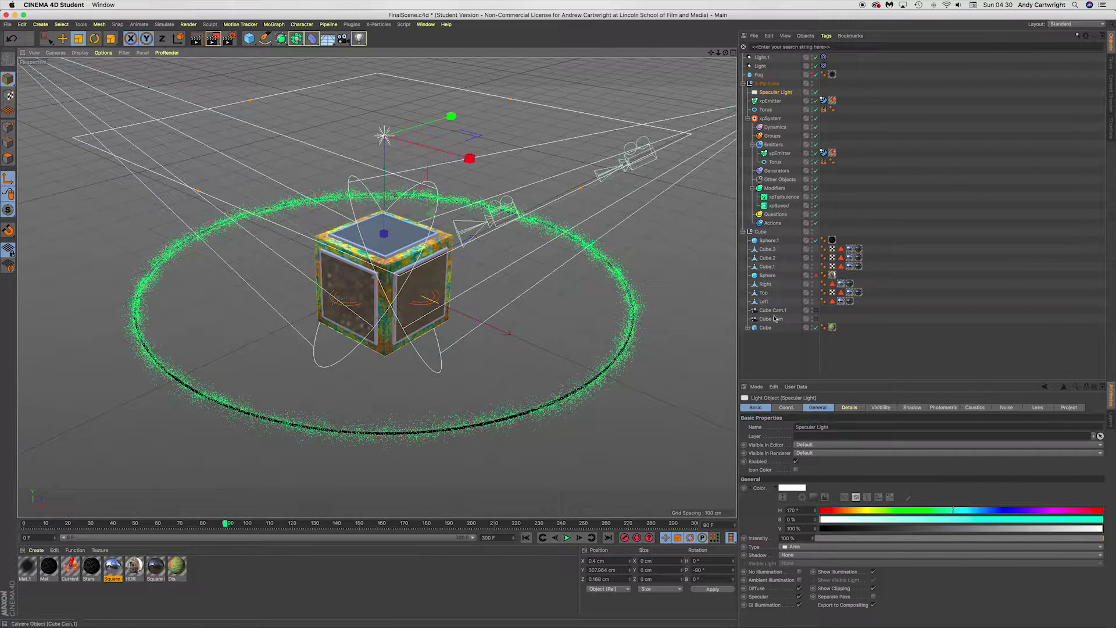
pyautogui.click(747, 328)
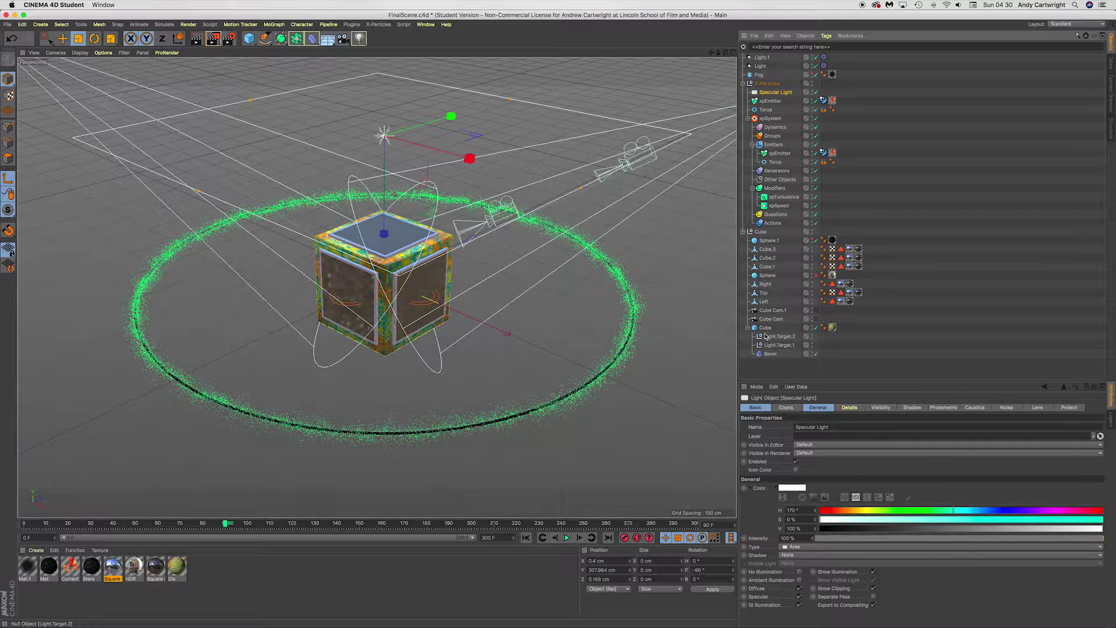
pyautogui.click(748, 328)
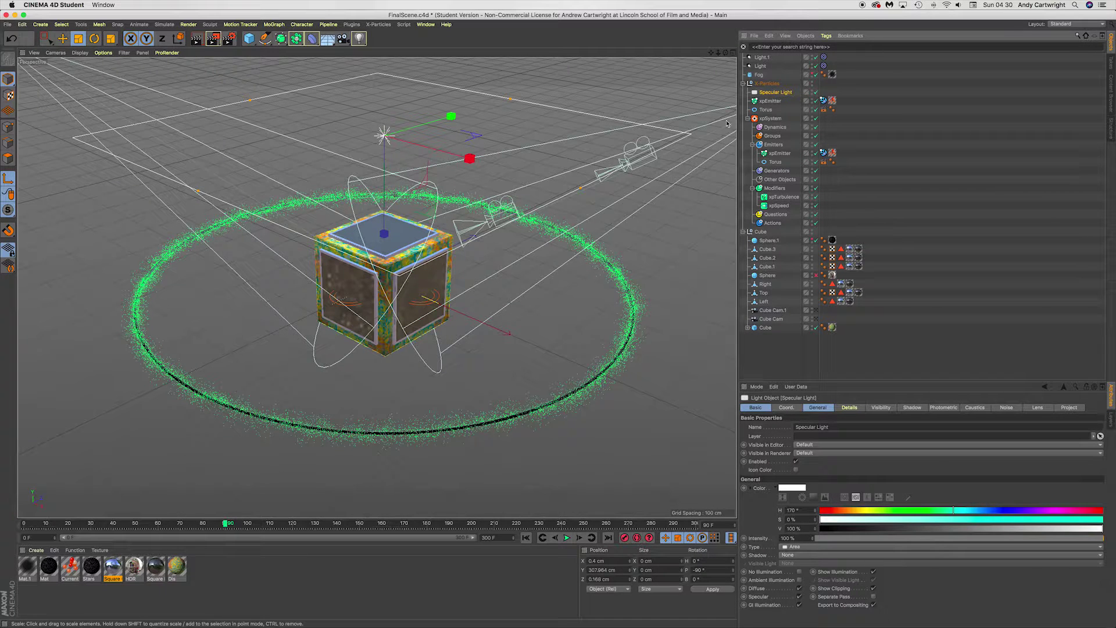
# Select Light.1 to show its pale cyan spot-light settings and orbit in close on the cube.
pyautogui.click(762, 57)
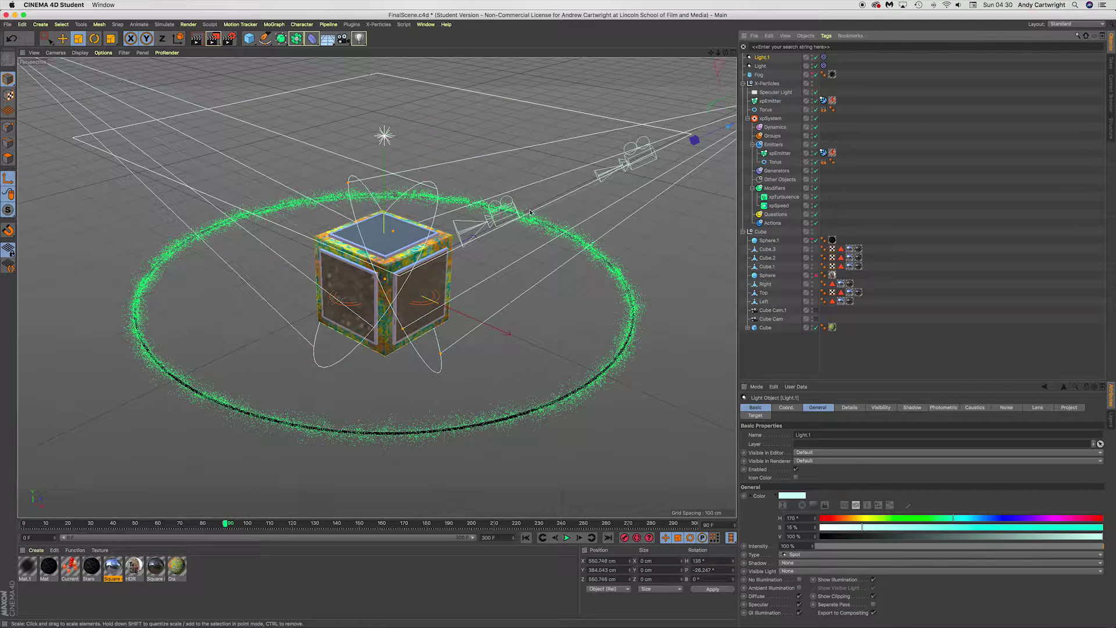
pyautogui.keyDown('alt'); pyautogui.moveTo(446, 254); pyautogui.dragTo(427, 261); pyautogui.keyUp('alt')
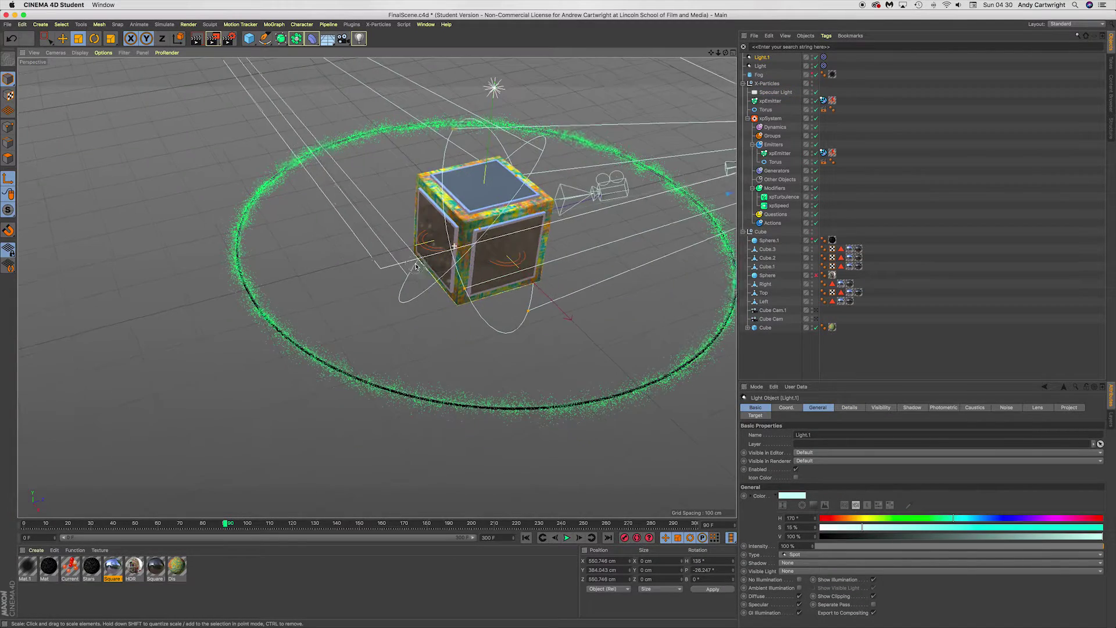
pyautogui.keyDown('alt'); pyautogui.moveTo(508, 215); pyautogui.dragTo(459, 257); pyautogui.keyUp('alt')
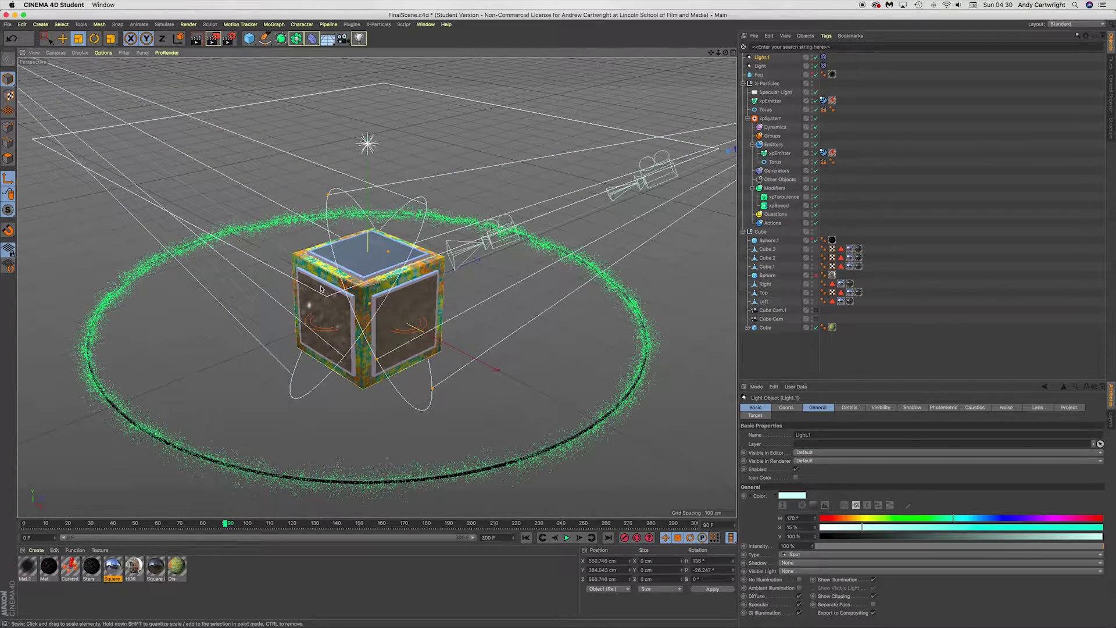
pyautogui.keyDown('alt'); pyautogui.moveTo(321, 289); pyautogui.dragTo(363, 308); pyautogui.keyUp('alt')
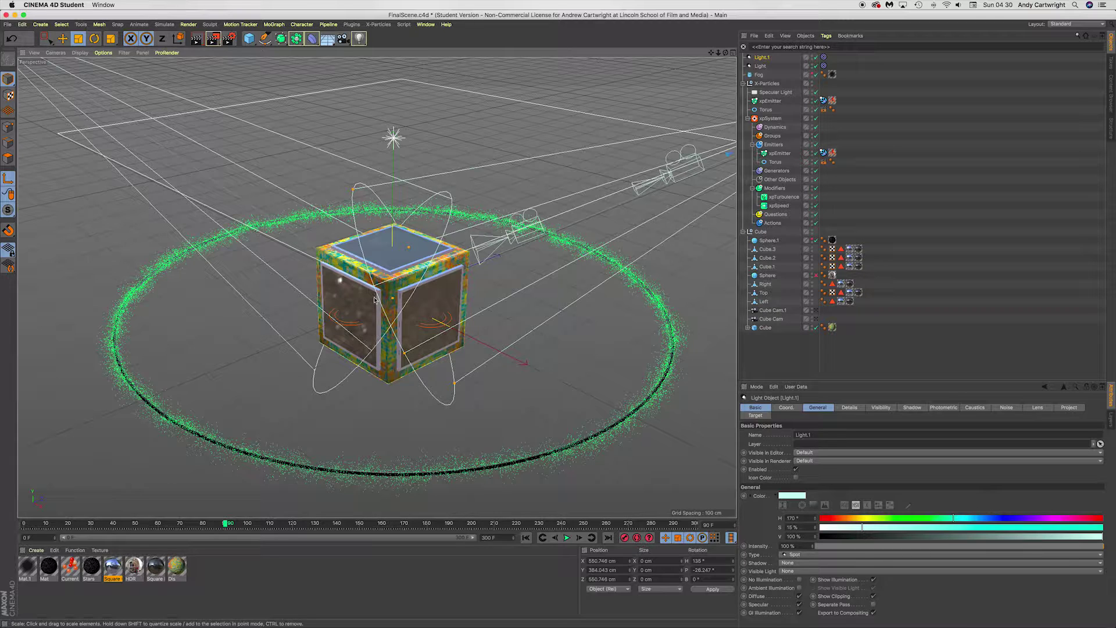
pyautogui.keyDown('alt'); pyautogui.moveTo(375, 296); pyautogui.dragTo(373, 282); pyautogui.keyUp('alt')
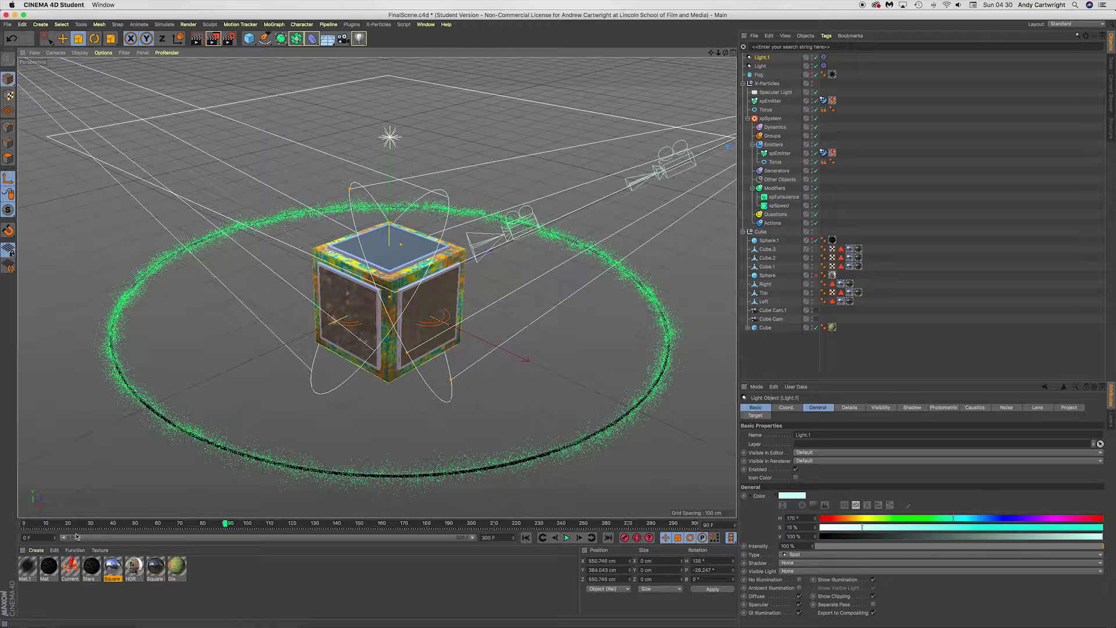
# Zoom in and orbit around the cube's front corner to inspect its textured edges.
pyautogui.scroll(3, 397, 297)
pyautogui.scroll(10, 391, 284)
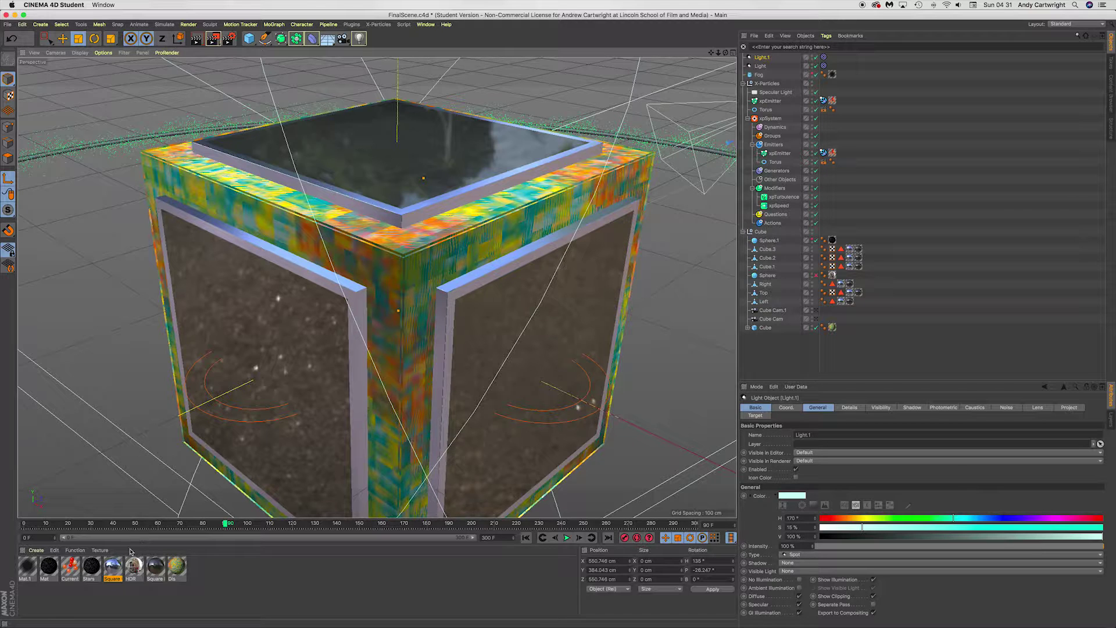
pyautogui.scroll(6, 359, 307)
pyautogui.keyDown('alt'); pyautogui.moveTo(343, 271); pyautogui.dragTo(397, 267); pyautogui.keyUp('alt')
# Zoom back out, view the cube from higher up, and select the Fog object to show its oil-tank settings.
pyautogui.scroll(-10, 397, 267)
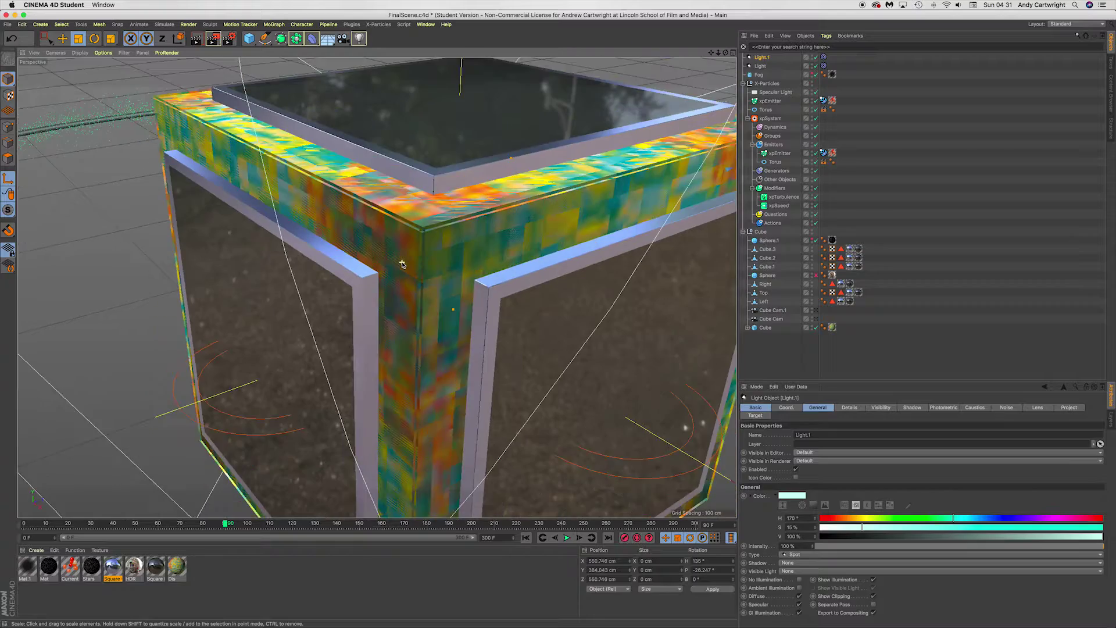
pyautogui.scroll(-10, 401, 263)
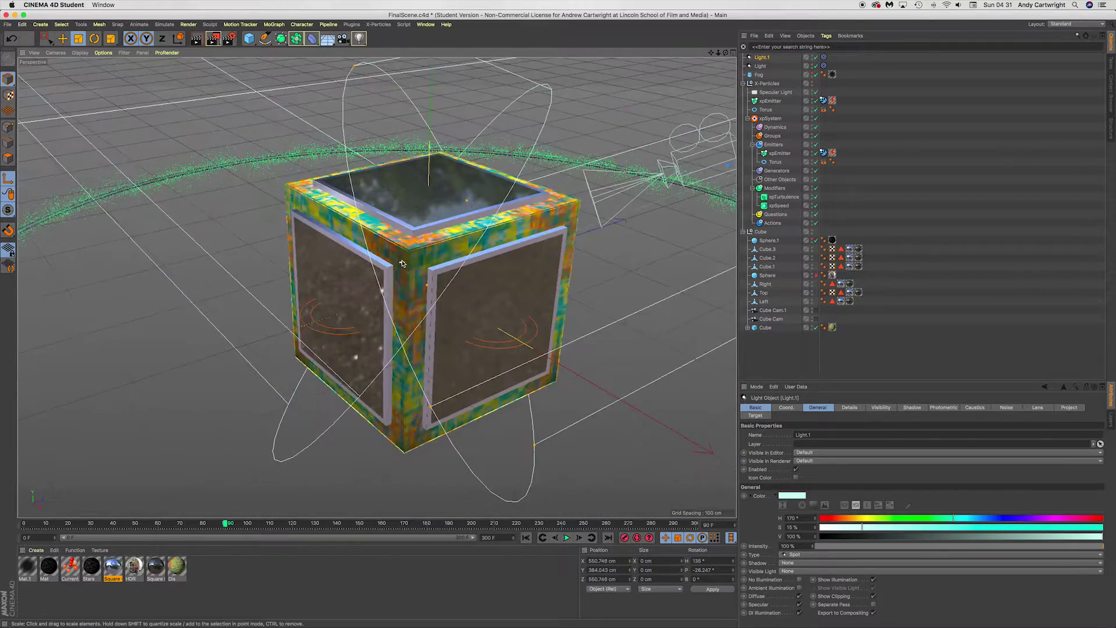
pyautogui.scroll(-8, 415, 275)
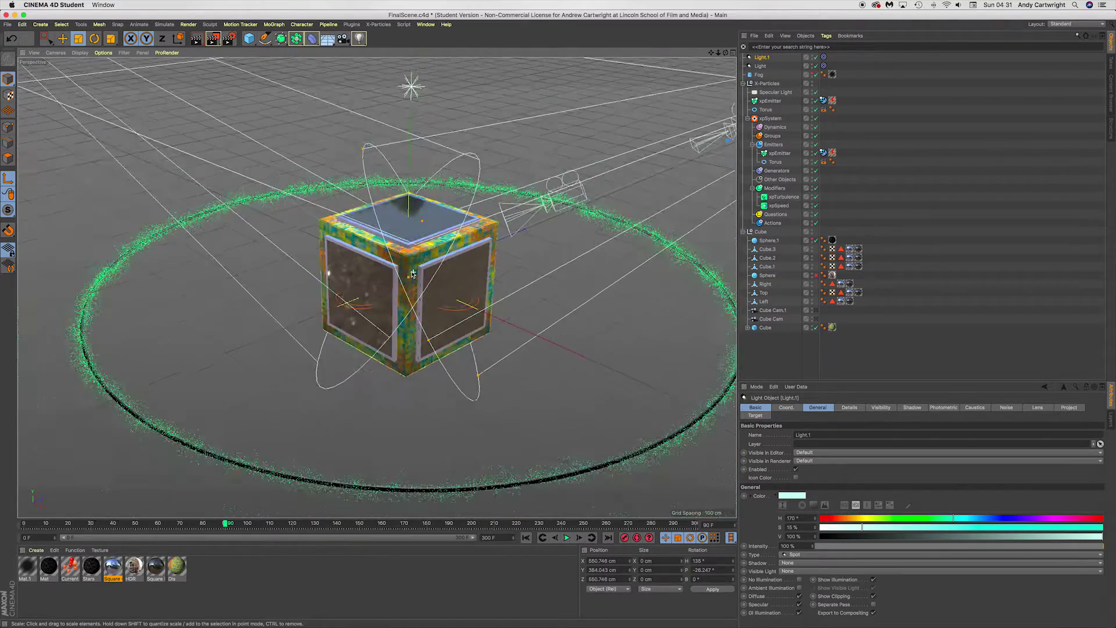
pyautogui.keyDown('alt'); pyautogui.moveTo(387, 264); pyautogui.dragTo(385, 263); pyautogui.keyUp('alt')
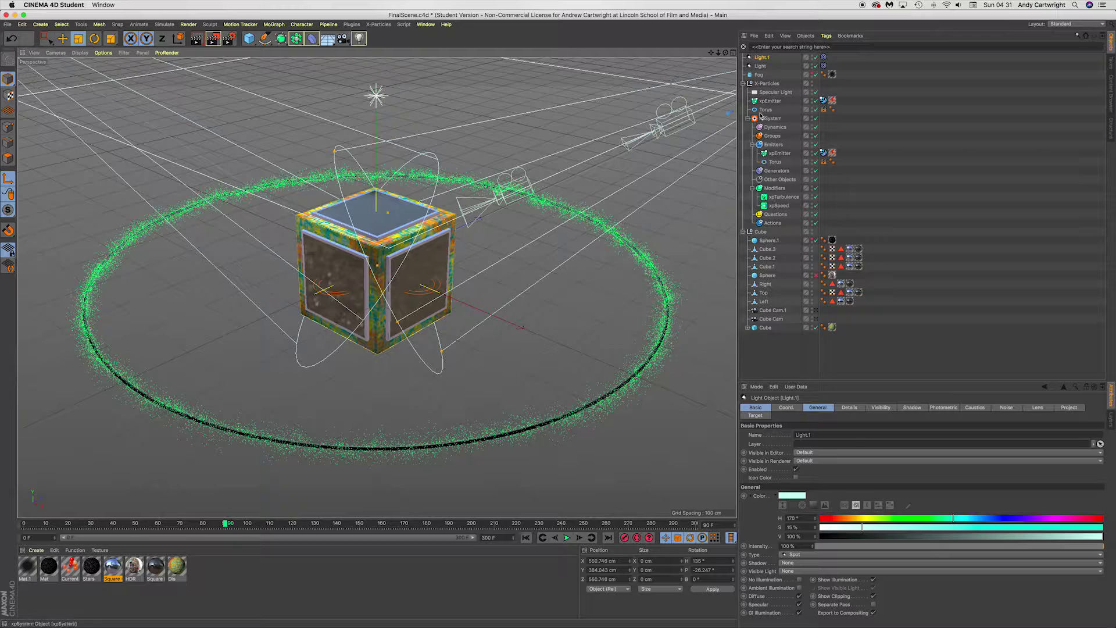
pyautogui.click(759, 75)
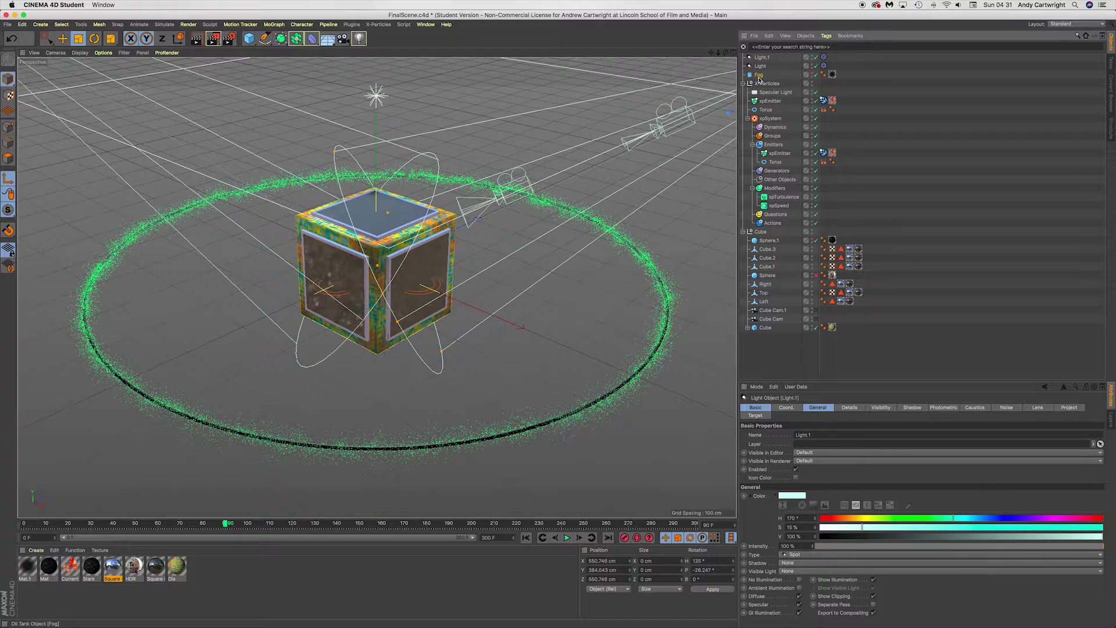
# Make the Fog disc visible in the viewport and browse the X-Particles object types.
pyautogui.click(813, 74)
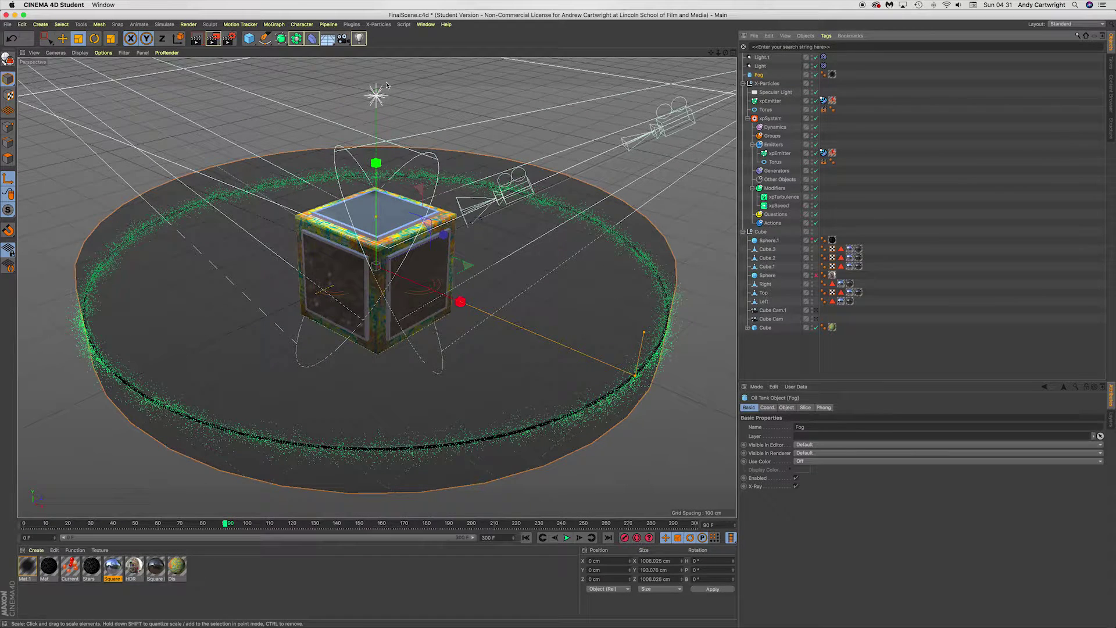
pyautogui.click(379, 24)
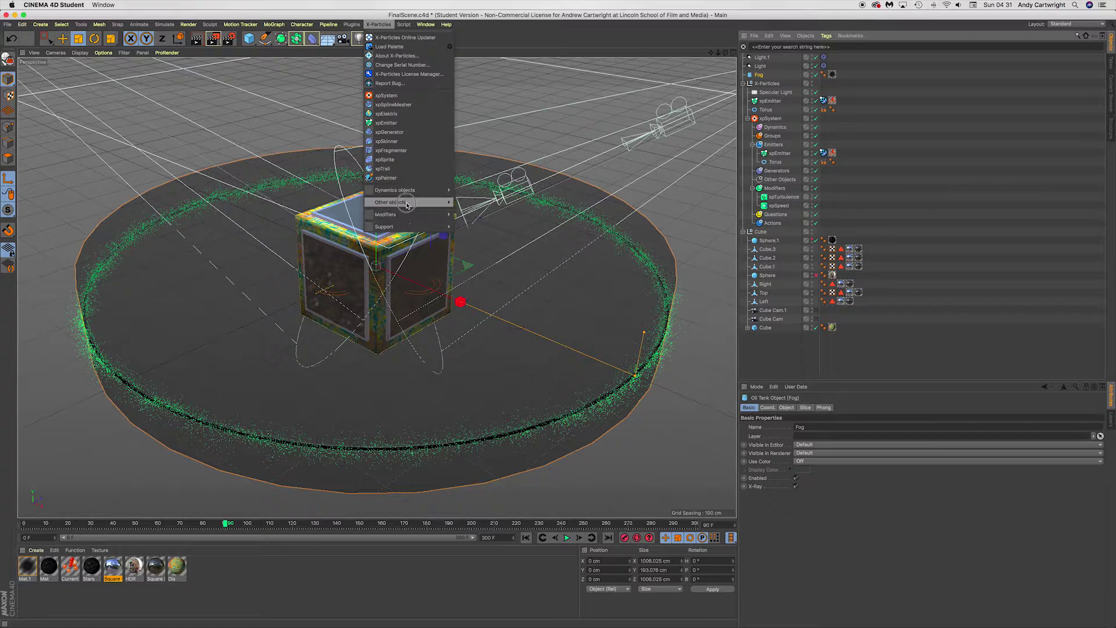
pyautogui.click(378, 25)
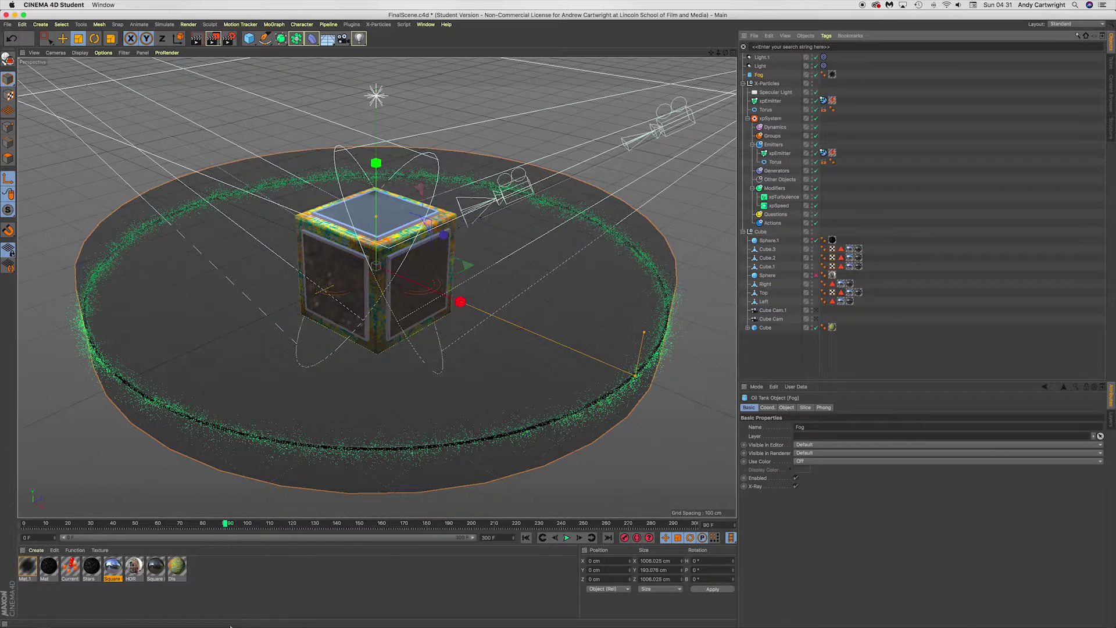
# Browse the Material Manager's Create > Shader options without adding a material.
pyautogui.click(209, 569)
pyautogui.click(30, 551)
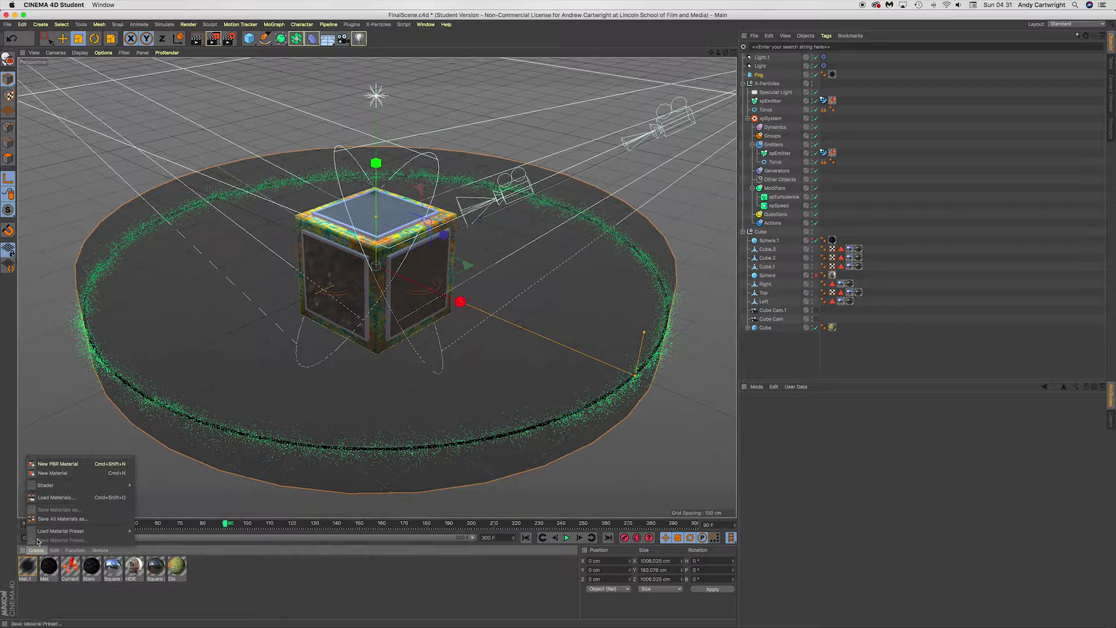
pyautogui.moveTo(62, 490)
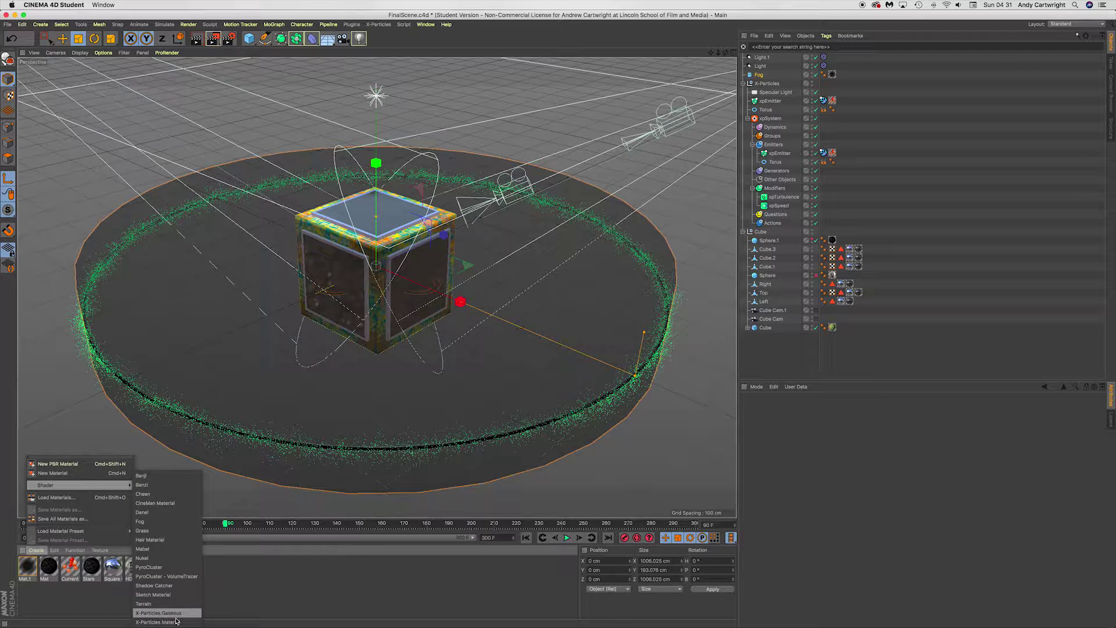
pyautogui.click(311, 605)
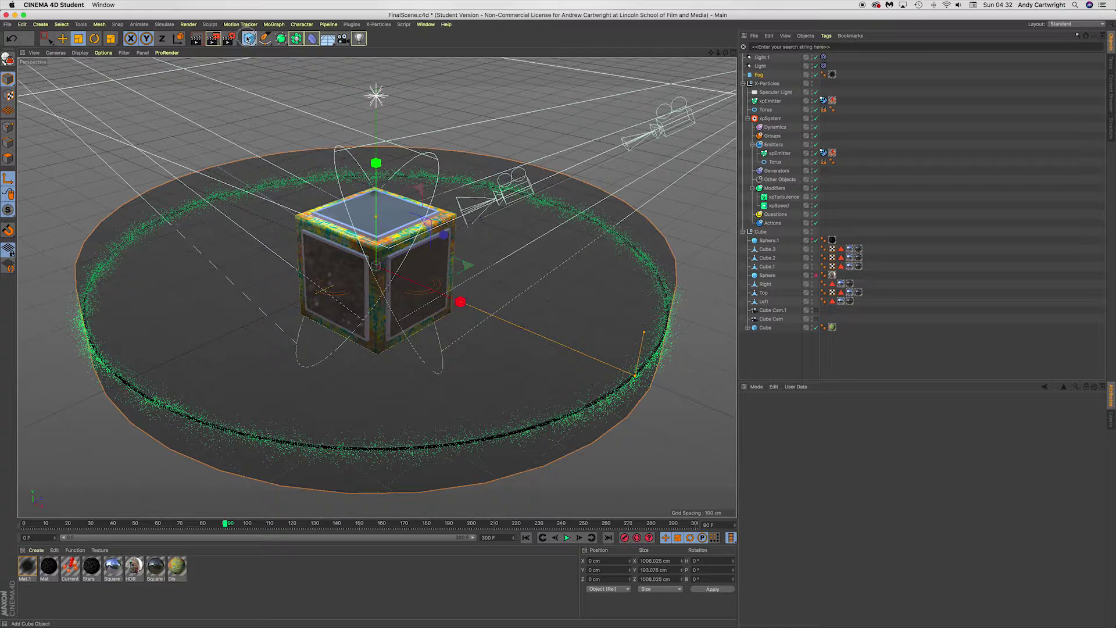
# Add a Sphere from the primitives palette and scale it up.
pyautogui.moveTo(249, 38); pyautogui.dragTo(267, 50)
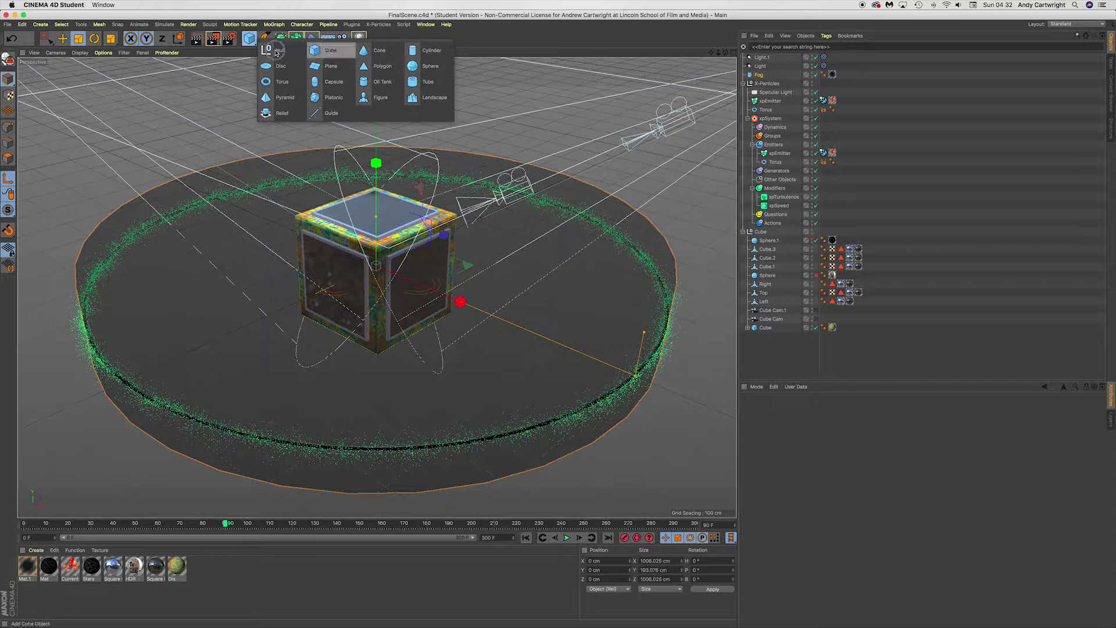
pyautogui.click(139, 157)
pyautogui.moveTo(249, 38); pyautogui.dragTo(430, 65)
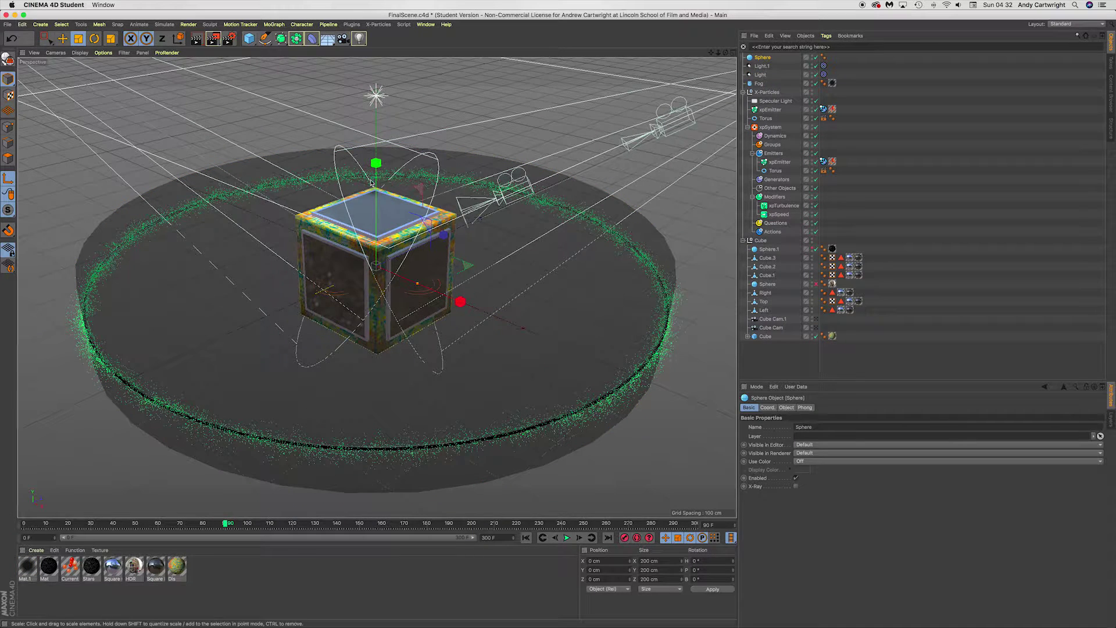
pyautogui.moveTo(378, 116); pyautogui.dragTo(475, 135)
# Delete the sphere and select the Fog object to show its 1006 × 193 × 1006 cm settings.
pyautogui.press('Delete')
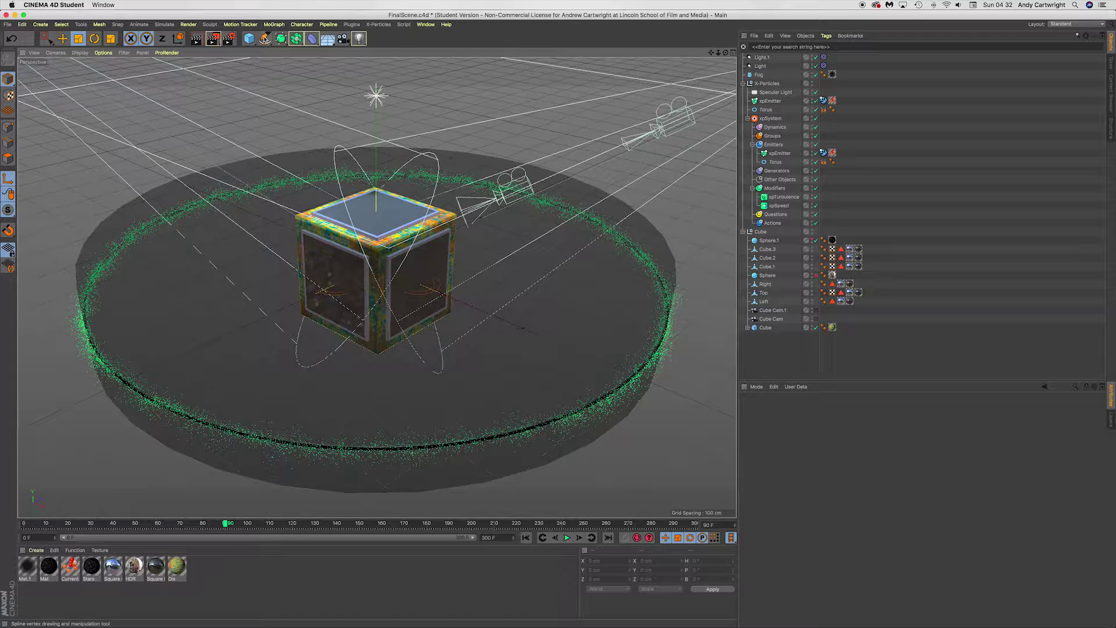
pyautogui.moveTo(249, 39); pyautogui.dragTo(228, 46)
pyautogui.click(756, 76)
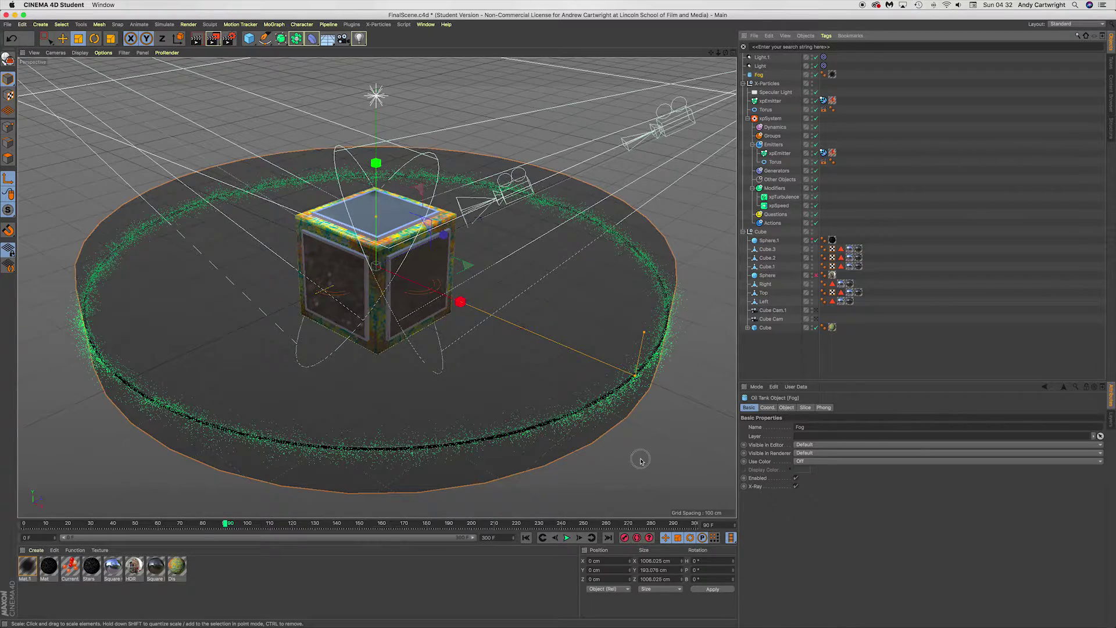
pyautogui.keyDown('alt'); pyautogui.moveTo(361, 326); pyautogui.dragTo(613, 387); pyautogui.keyUp('alt')
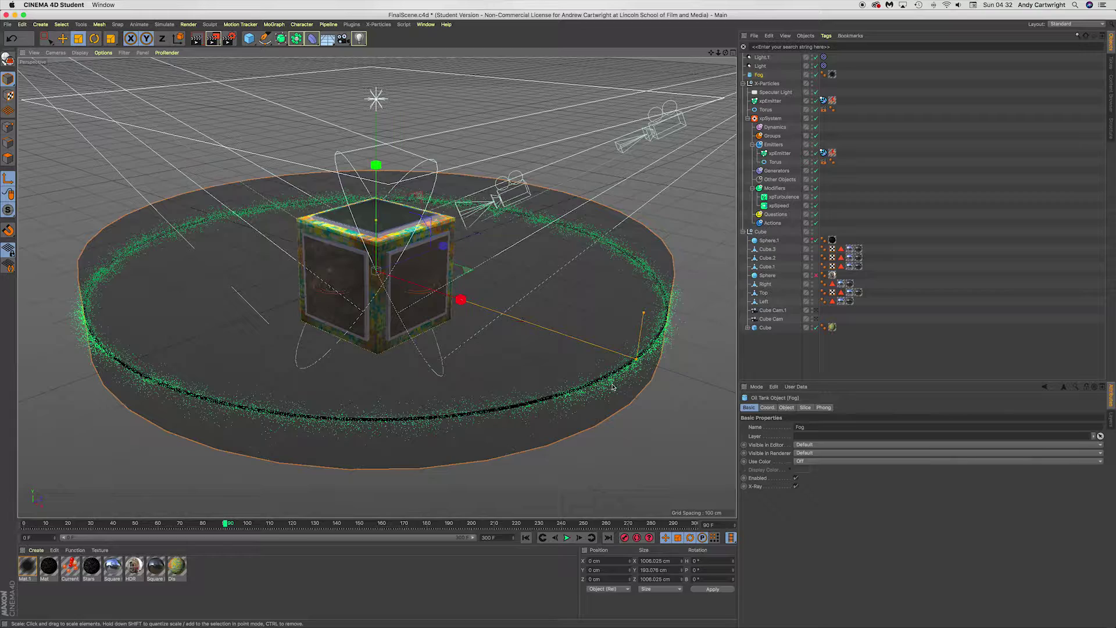
pyautogui.click(796, 486)
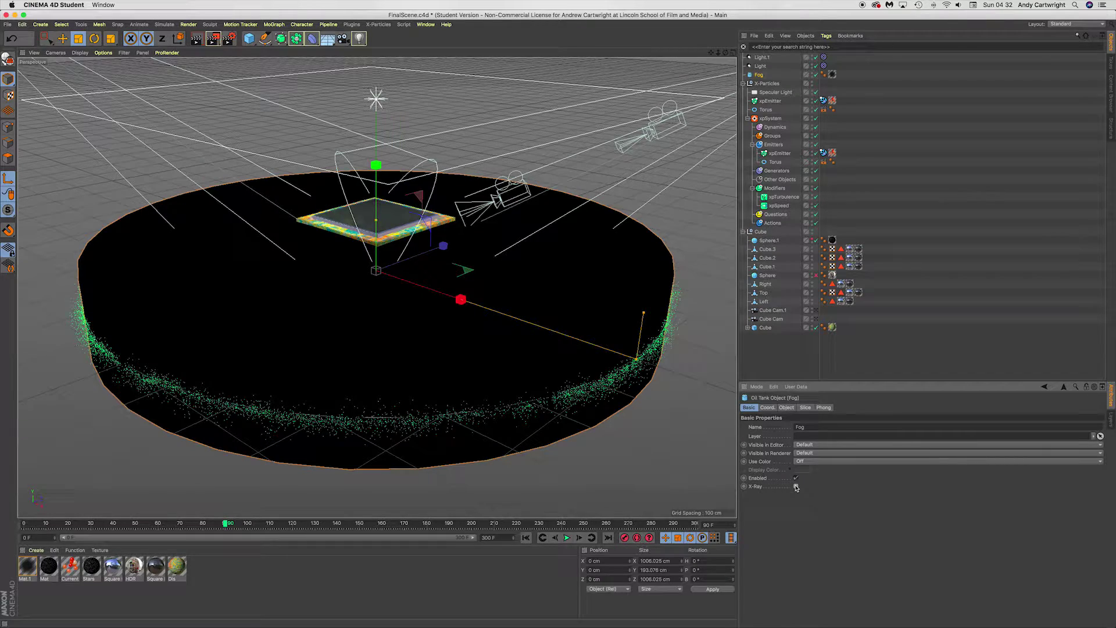
pyautogui.click(796, 487)
pyautogui.keyDown('alt'); pyautogui.moveTo(425, 352); pyautogui.dragTo(421, 378); pyautogui.keyUp('alt')
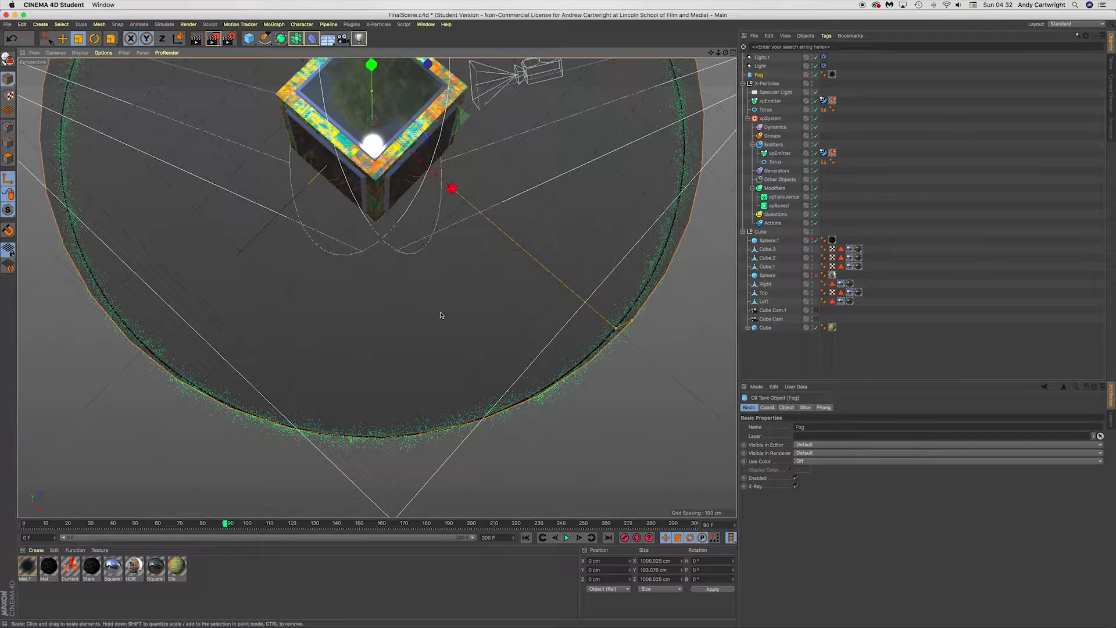
pyautogui.keyDown('alt'); pyautogui.moveTo(342, 375); pyautogui.dragTo(337, 274); pyautogui.keyUp('alt')
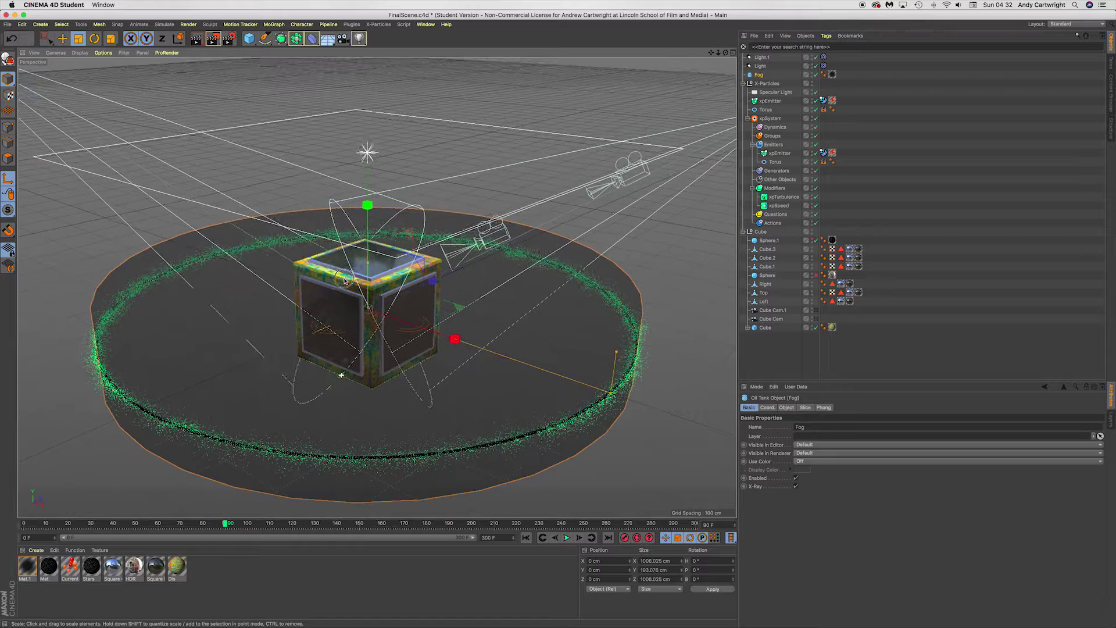
pyautogui.keyDown('alt'); pyautogui.moveTo(344, 281); pyautogui.dragTo(343, 286); pyautogui.keyUp('alt')
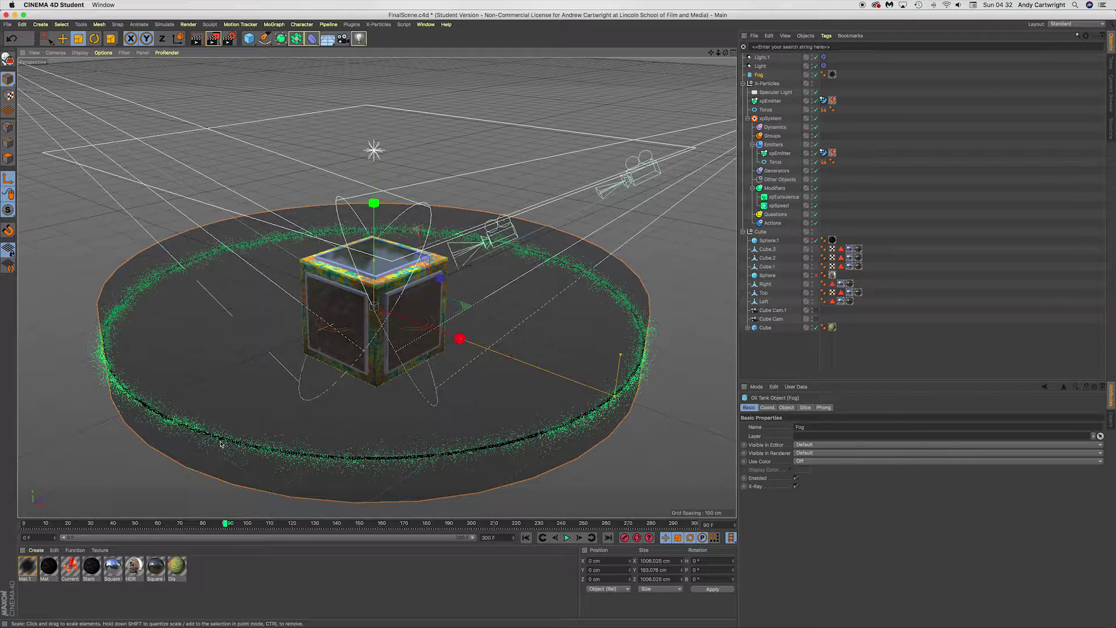
pyautogui.doubleClick(28, 567)
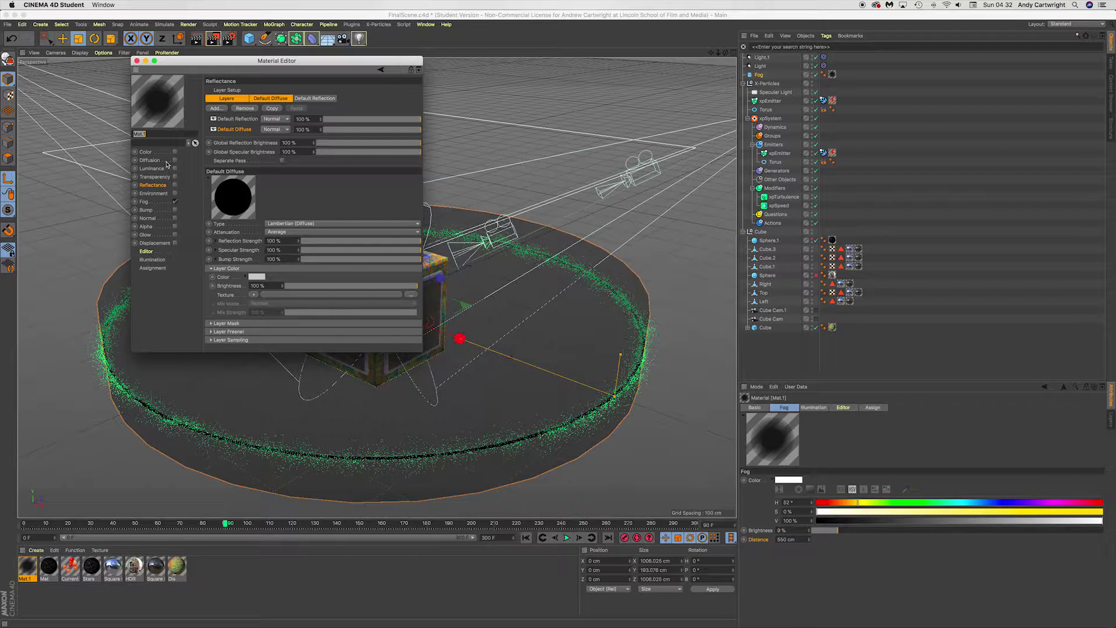
# Show Mat.1's Fog channel: white, 8% brightness, 550 cm distance.
pyautogui.click(144, 201)
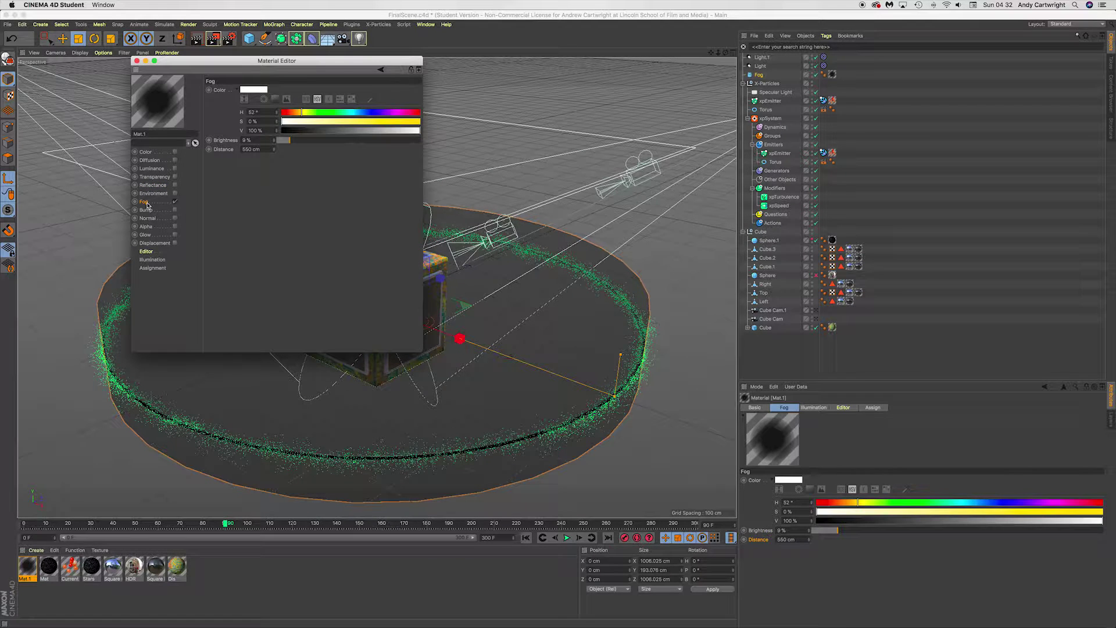
# Select xpTurbulence and show its Falloff settings: Infinite shape, 100% weight and scale.
pyautogui.click(783, 198)
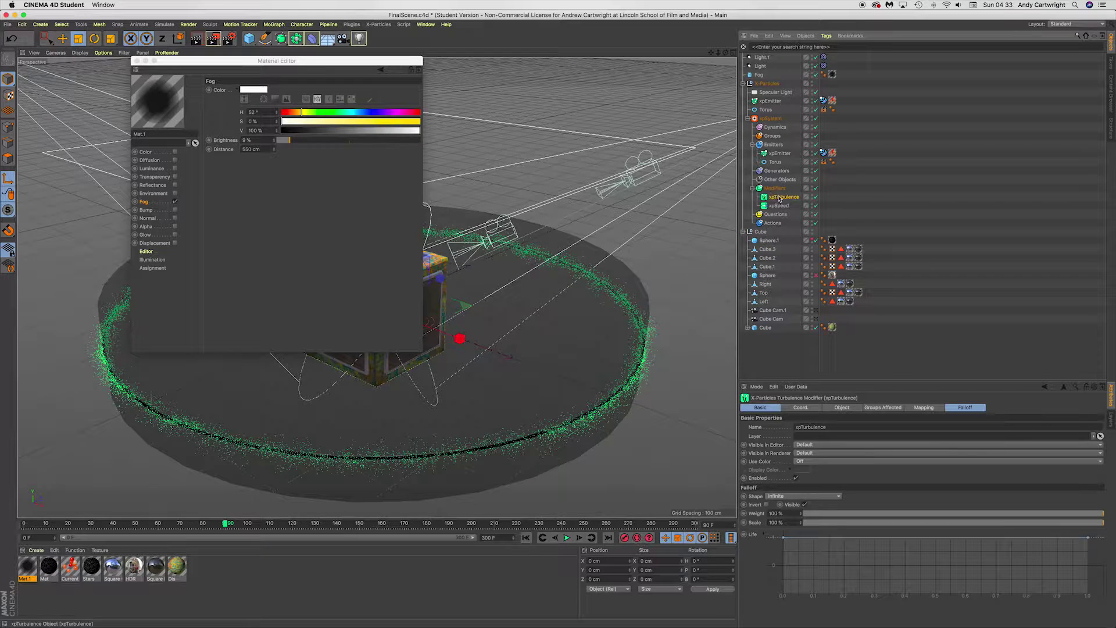
pyautogui.click(962, 408)
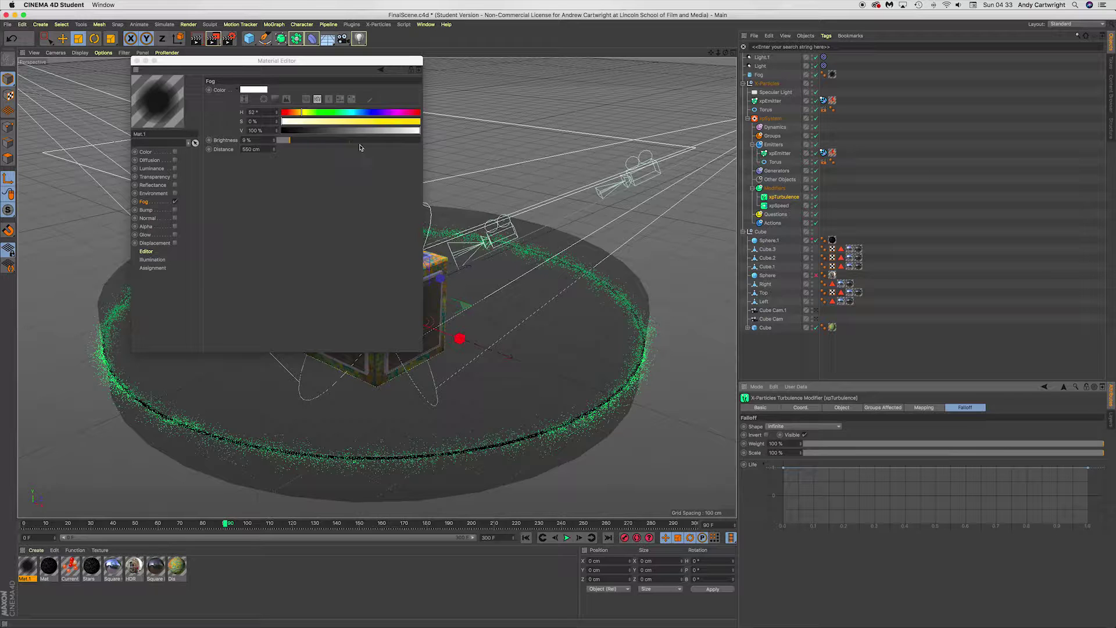
# Review Mat.1's Displacement, Color and Fog channels, then close the Material Editor.
pyautogui.click(154, 243)
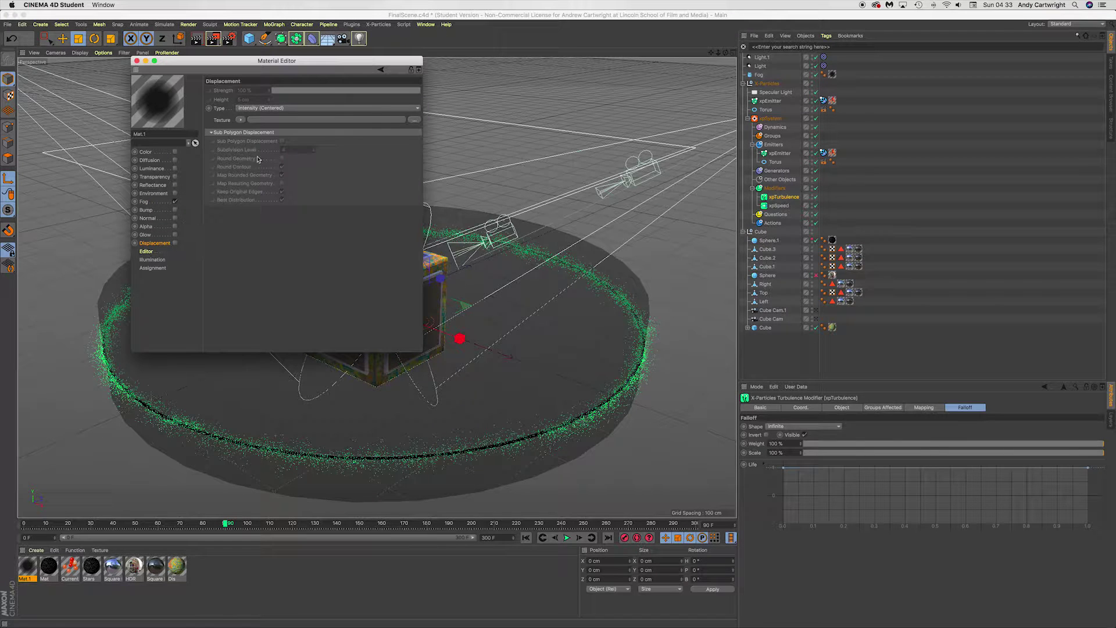
pyautogui.click(147, 153)
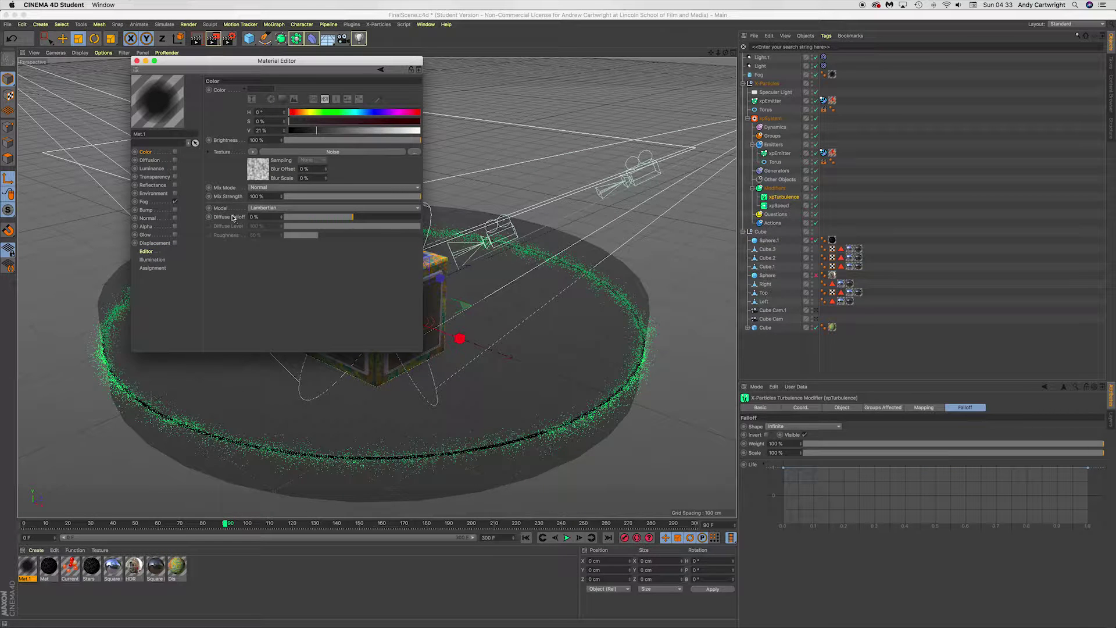
pyautogui.click(146, 203)
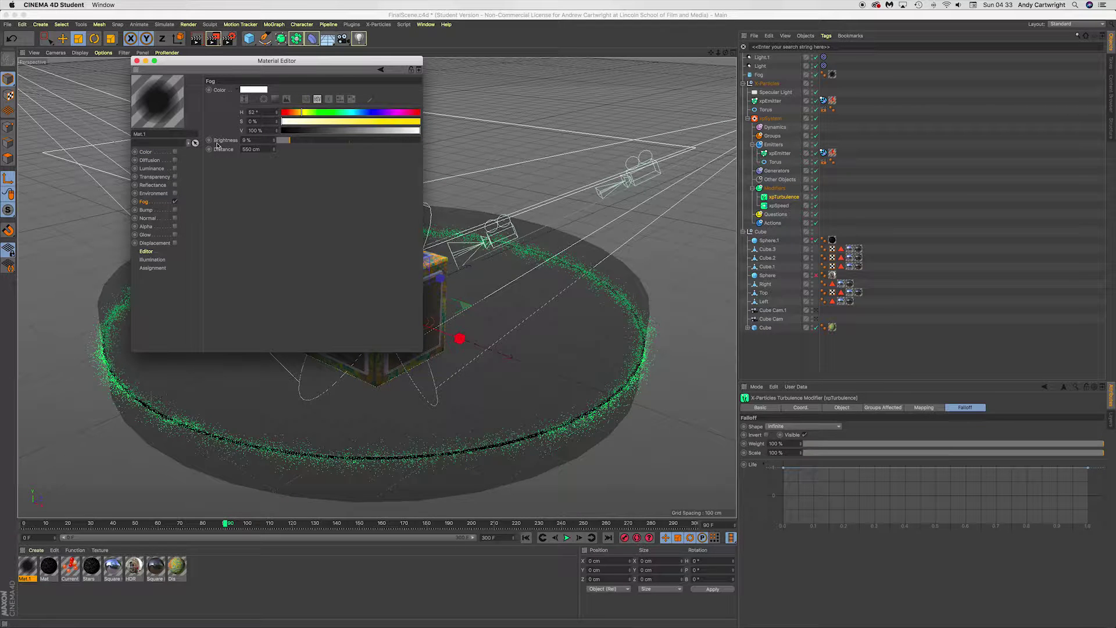
pyautogui.click(137, 60)
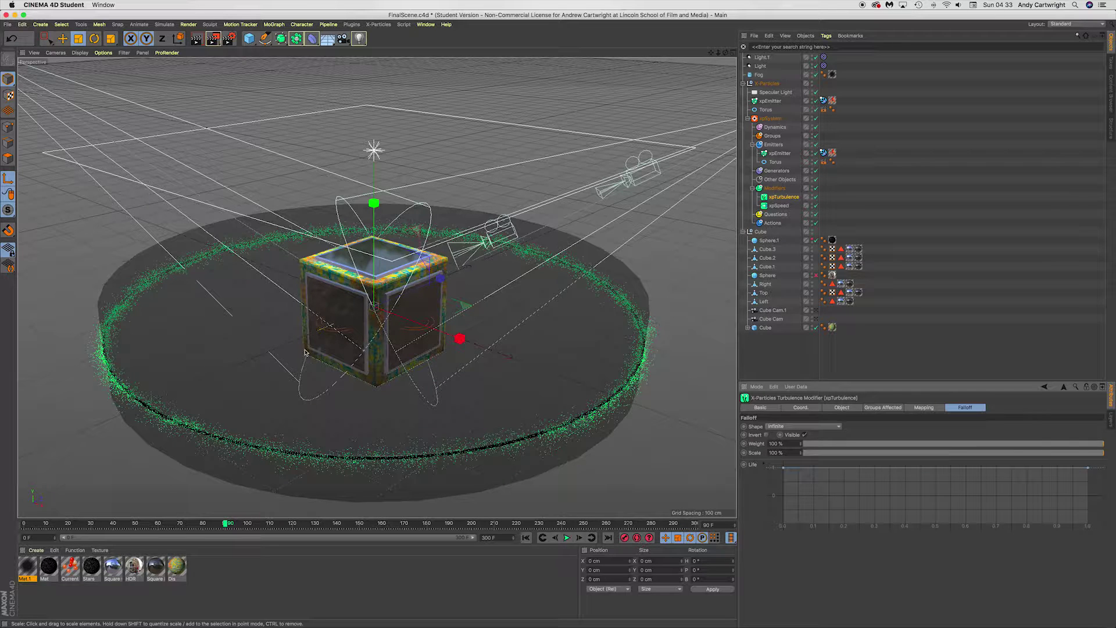
# Reopen and close Mat.1's Material Editor, then orbit the viewport around the scene.
pyautogui.doubleClick(29, 565)
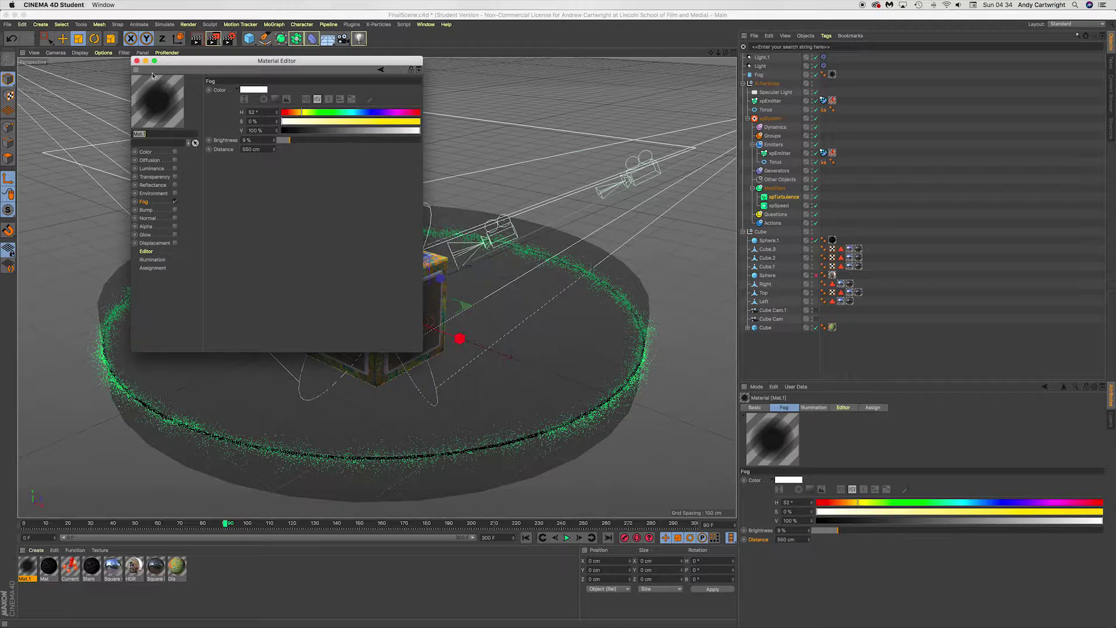
pyautogui.click(137, 61)
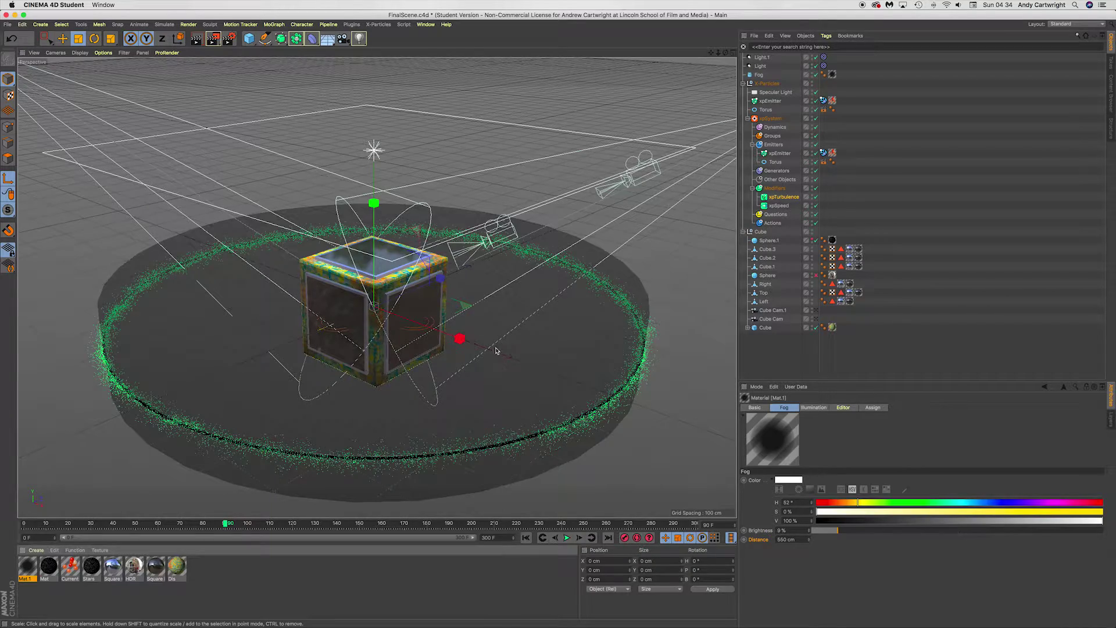
pyautogui.keyDown('alt'); pyautogui.moveTo(496, 349); pyautogui.dragTo(515, 326); pyautogui.keyUp('alt')
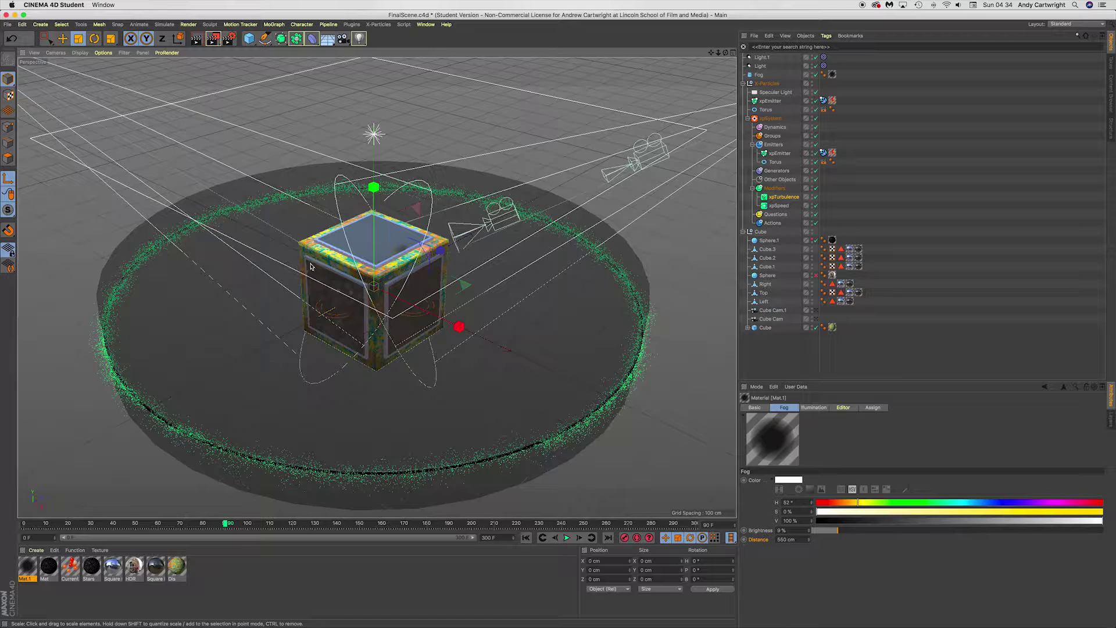
pyautogui.keyDown('alt'); pyautogui.moveTo(401, 315); pyautogui.dragTo(390, 323); pyautogui.keyUp('alt')
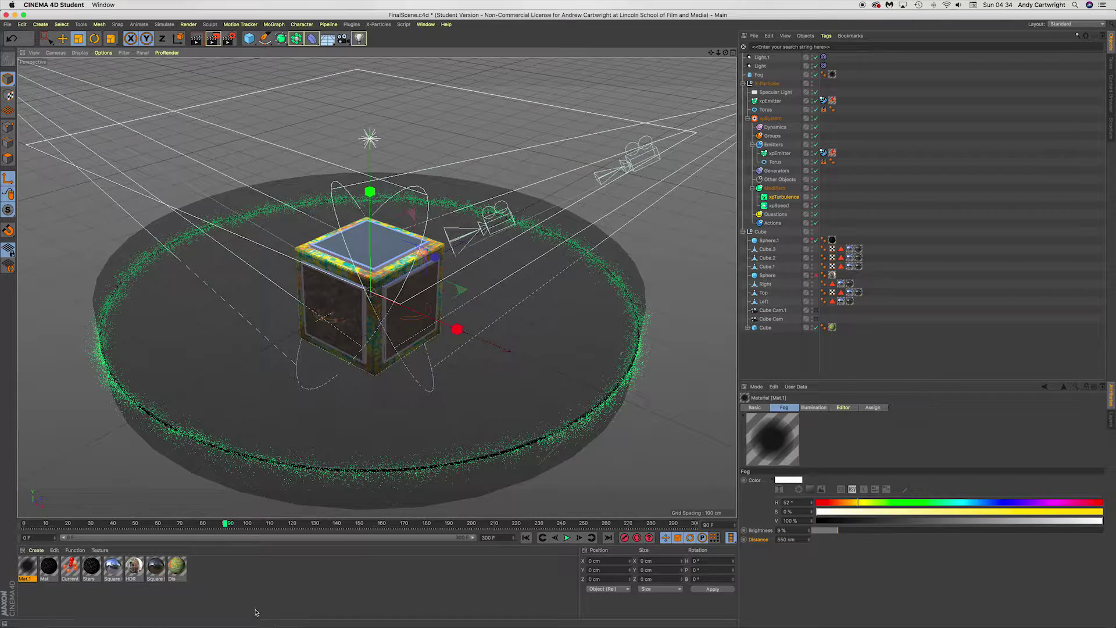
# Open a Finder window on the Desktop and select FinalScenewdust.png.
pyautogui.moveTo(278, 623)
pyautogui.click(229, 612)
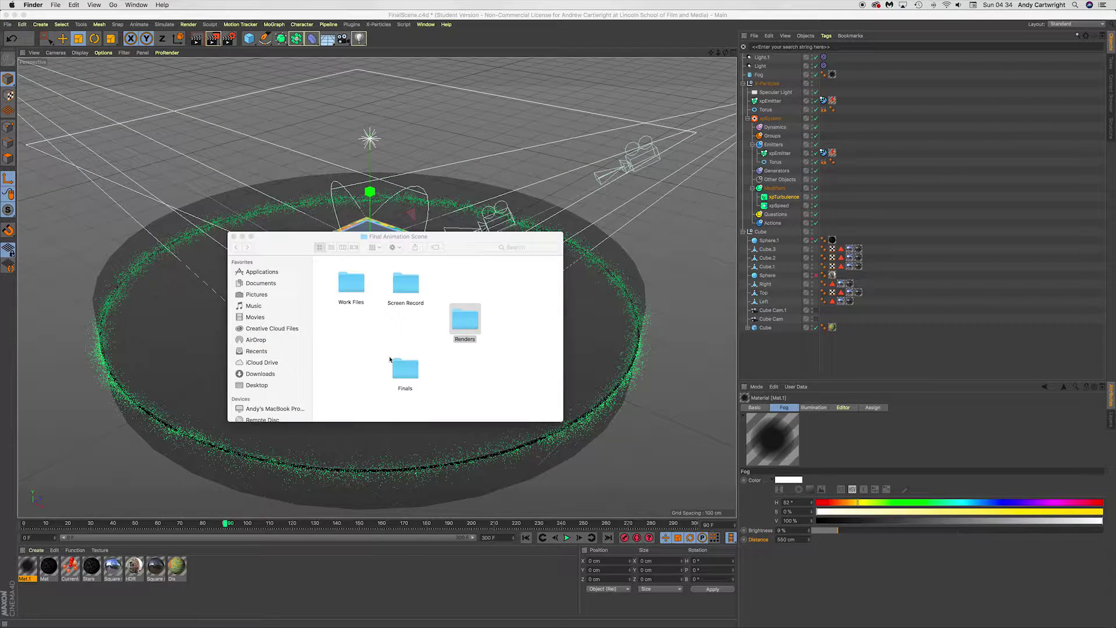
pyautogui.click(257, 385)
pyautogui.click(339, 284)
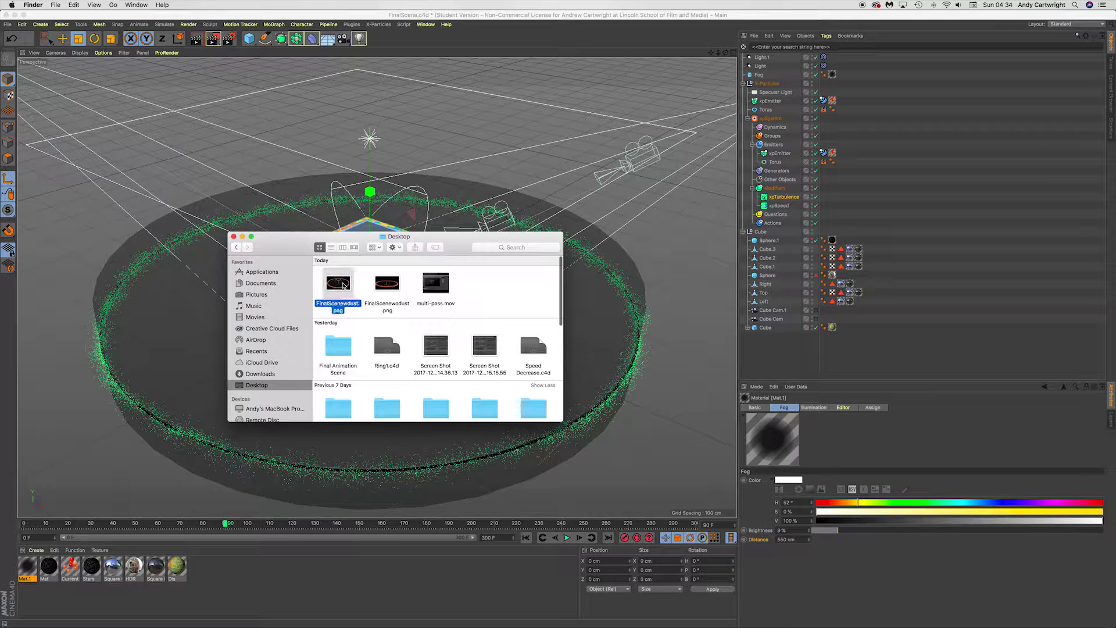
# Quick Look FinalScenewdust.png, then move the preview on to FinalScenewodust.png.
pyautogui.press('space')
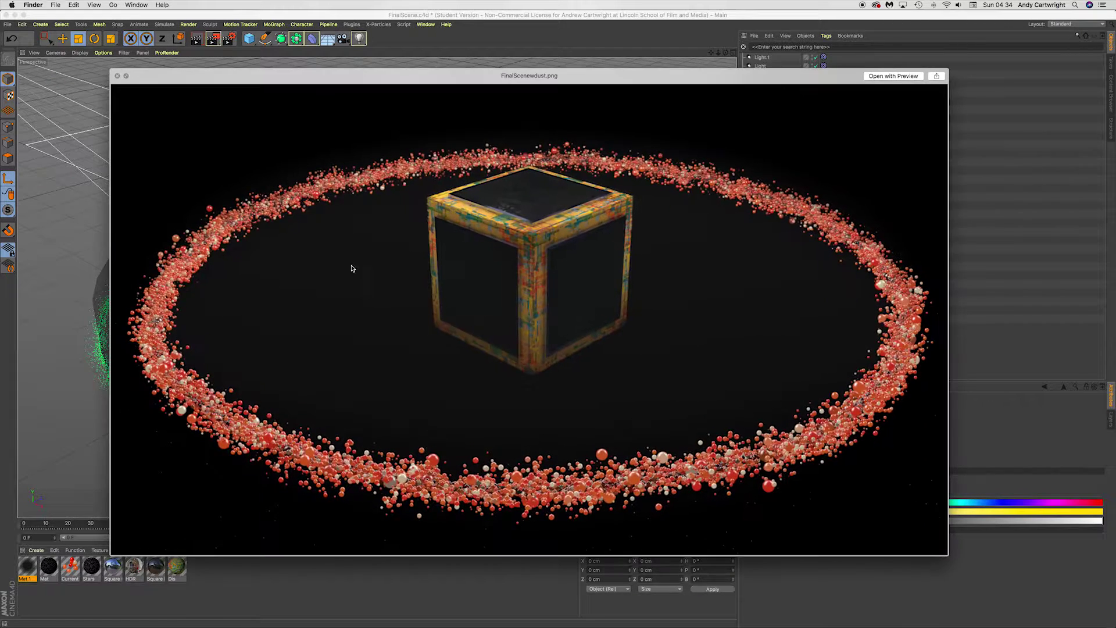
pyautogui.moveTo(398, 79); pyautogui.dragTo(374, 54)
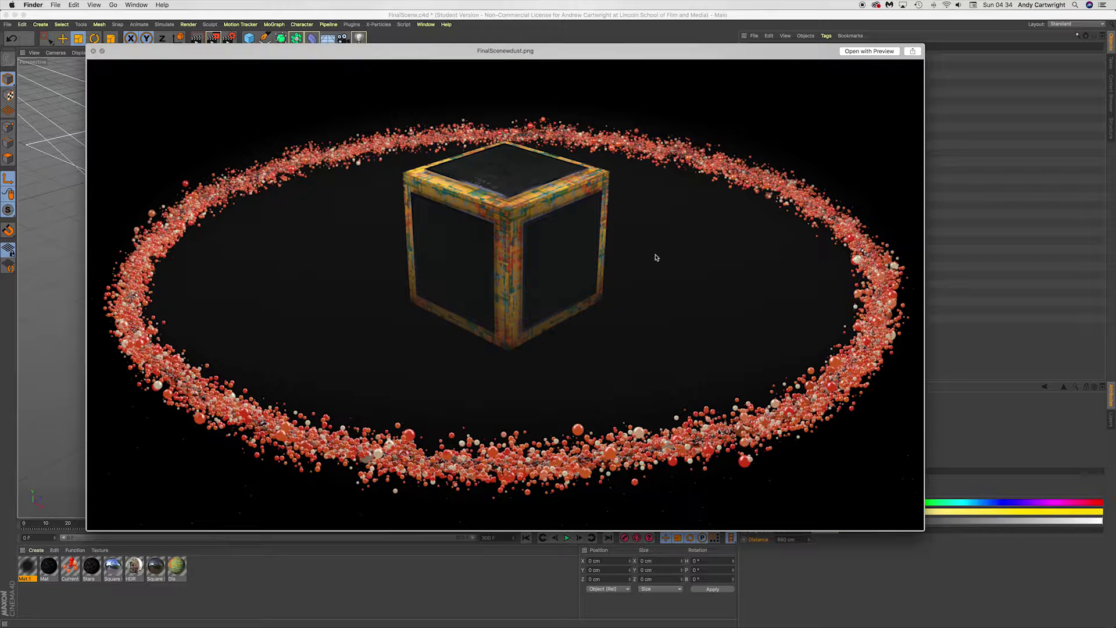
pyautogui.press('Down')
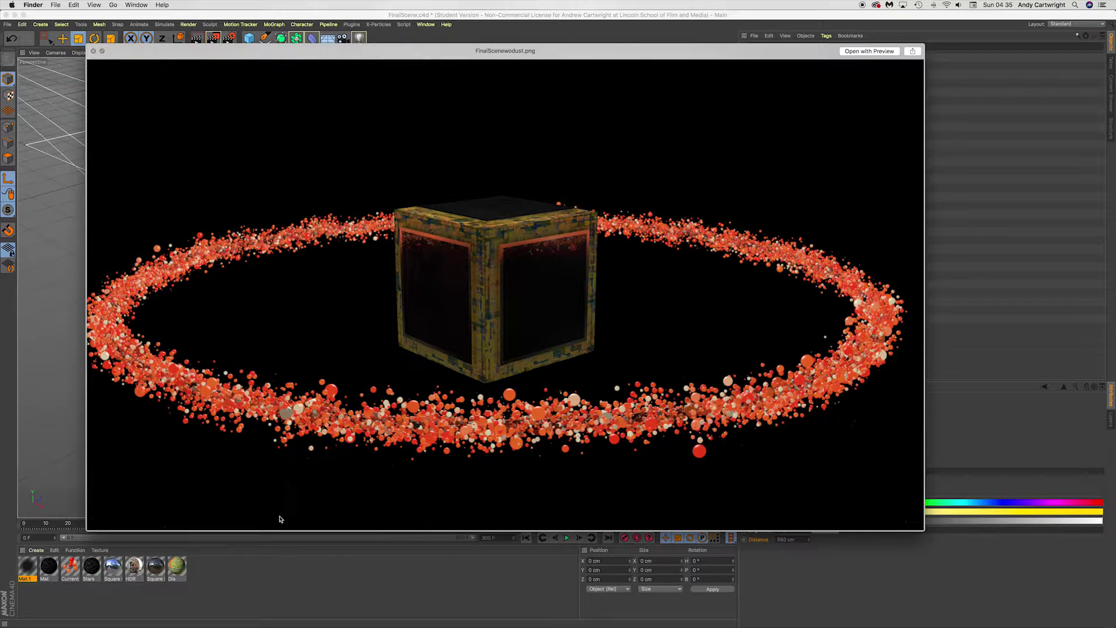
# Flip repeatedly between FinalScenewdust.png and FinalScenewodust.png in Quick Look to compare the dust renders.
pyautogui.press('Down')
pyautogui.press('Up')
pyautogui.press('Down')
pyautogui.press('Up')
pyautogui.press('Down')
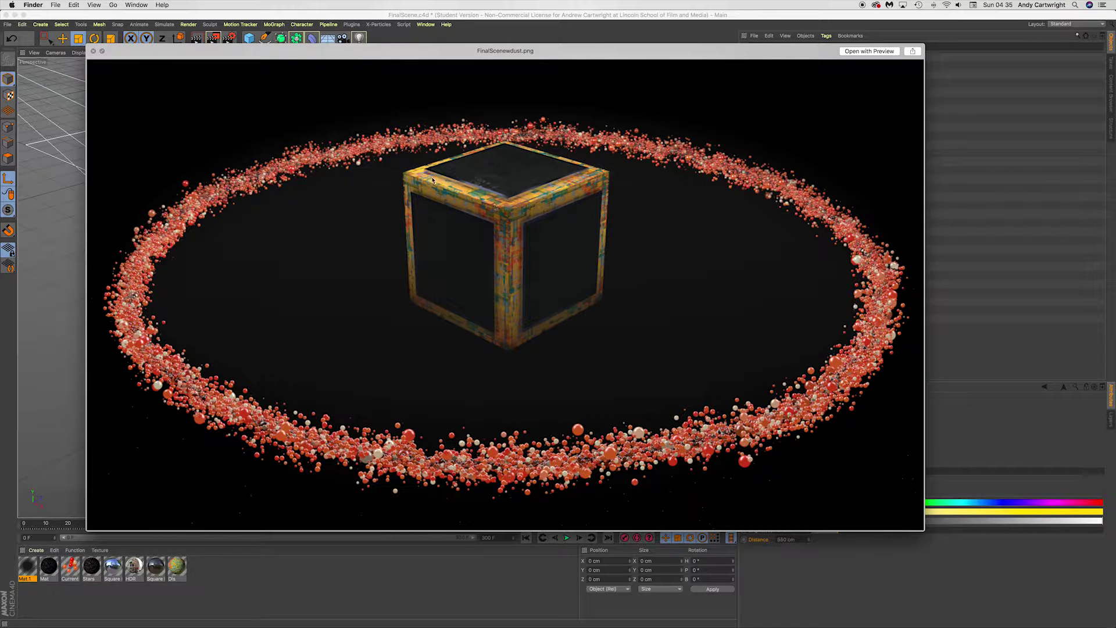
pyautogui.press('Up')
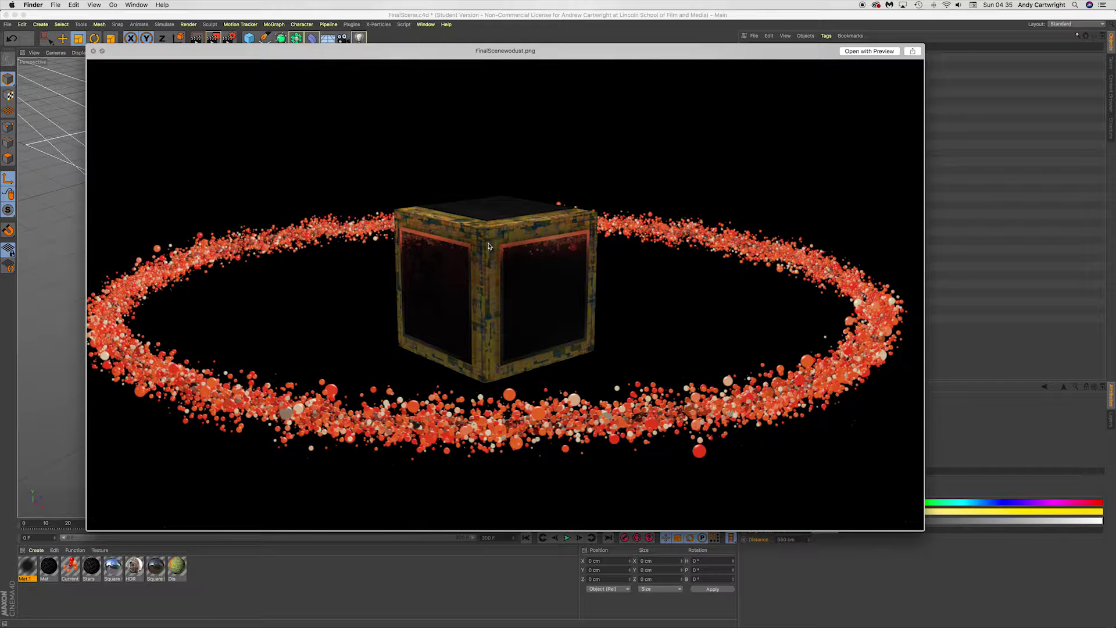
pyautogui.press('Down')
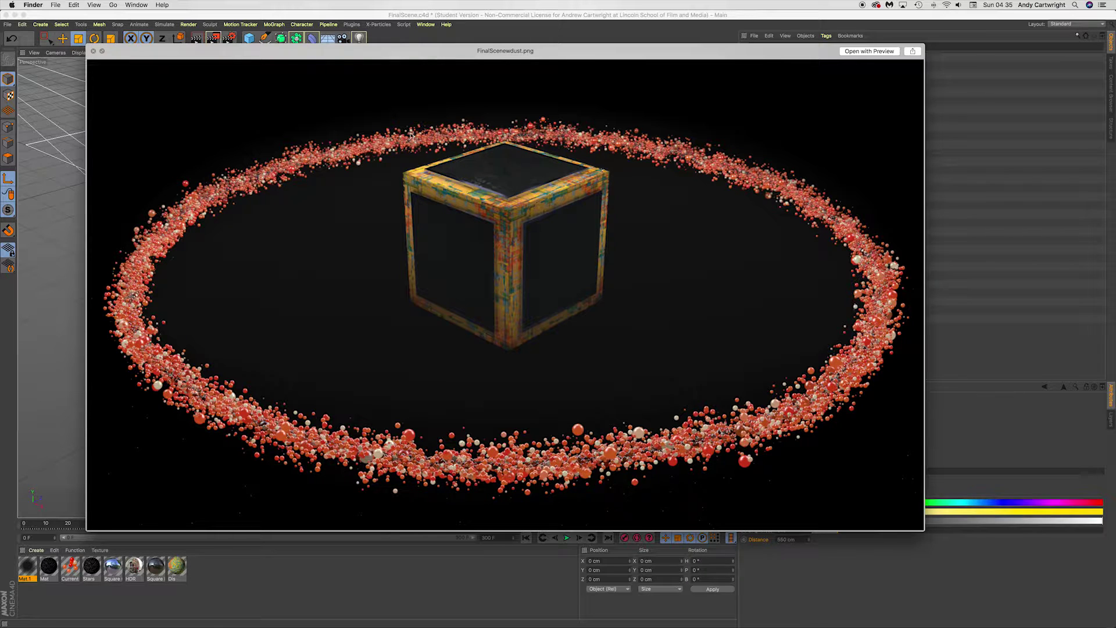
pyautogui.press('Down')
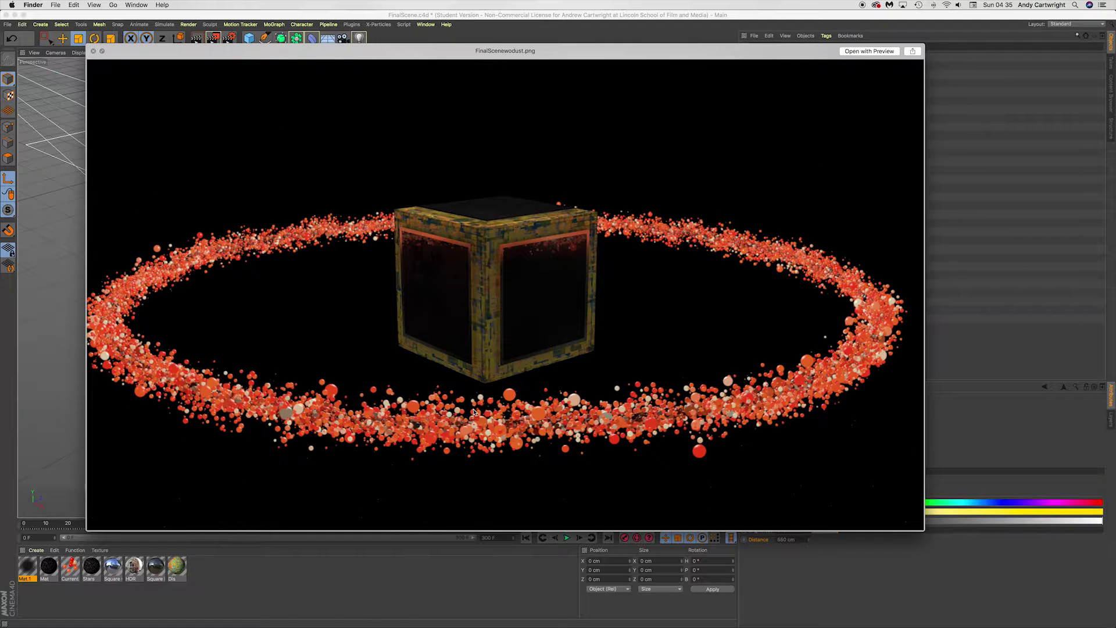
pyautogui.press('Up')
pyautogui.press('Down')
pyautogui.press('Up')
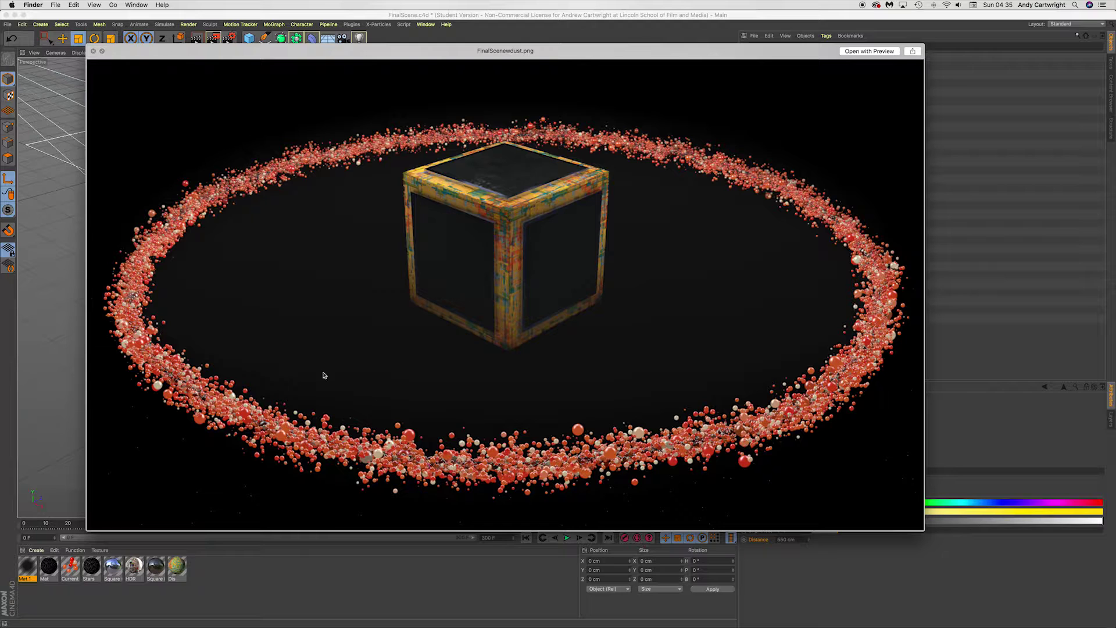
# Close Finder, then set the Current material gradient's left stop to red.
pyautogui.click(93, 51)
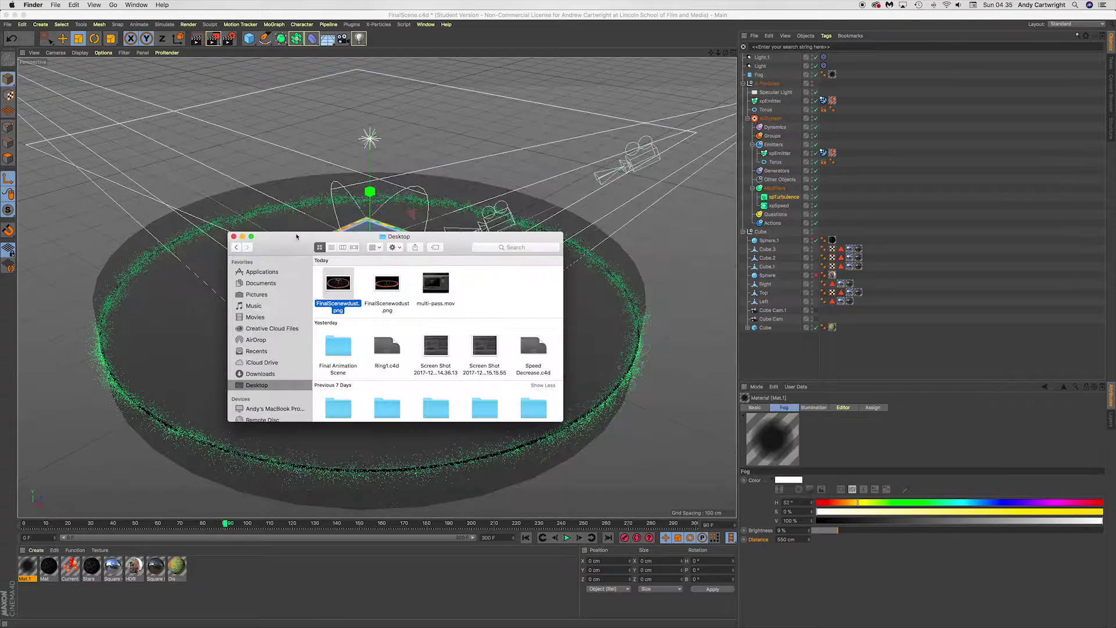
pyautogui.click(234, 237)
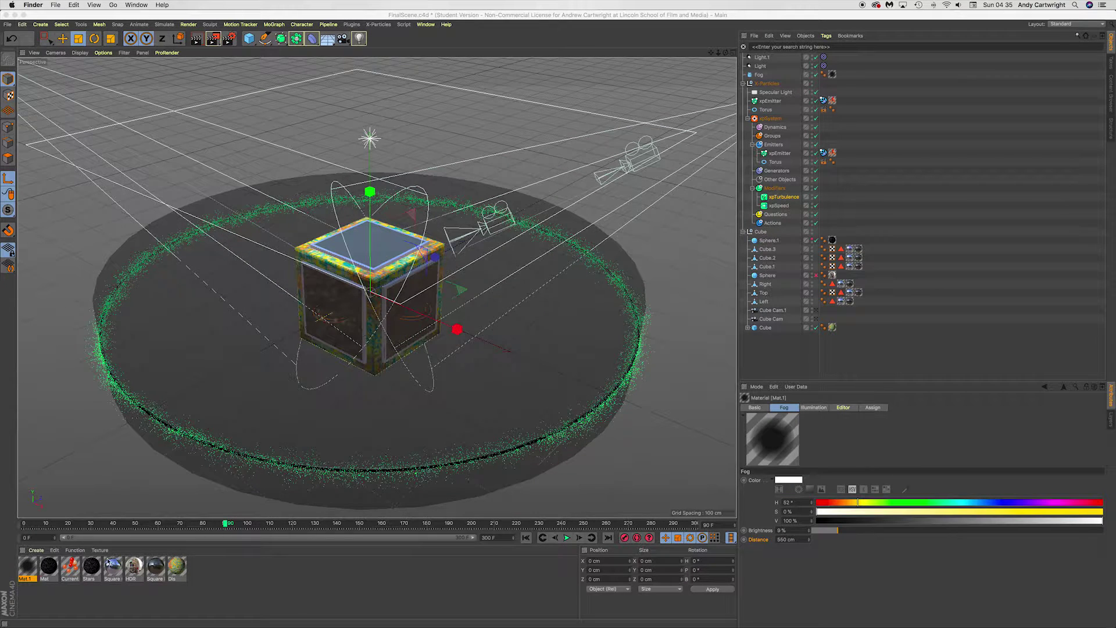
pyautogui.doubleClick(71, 568)
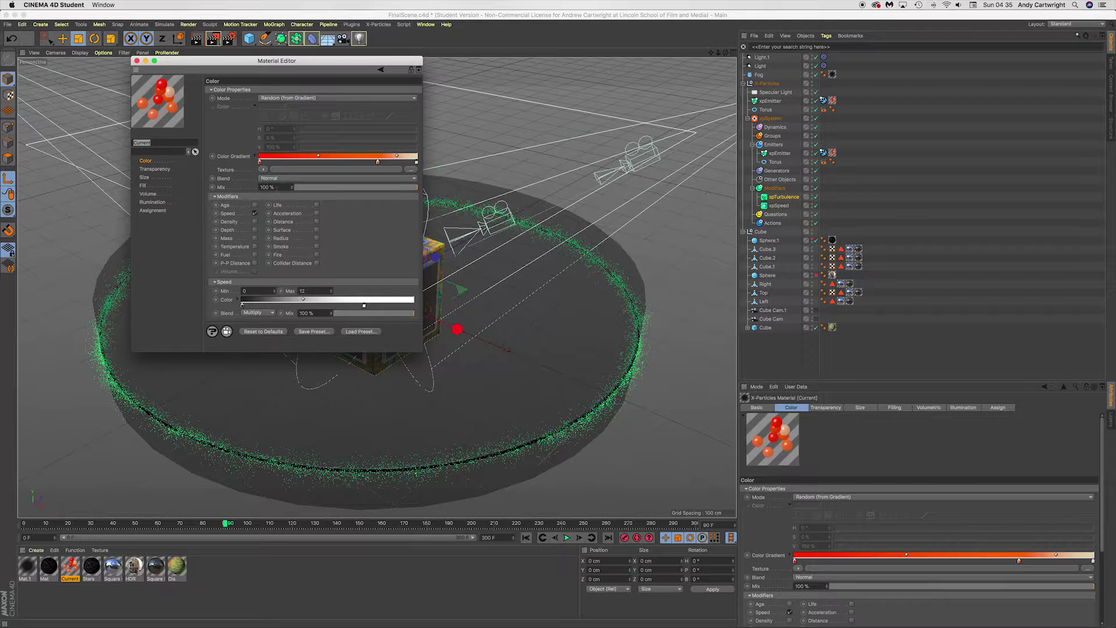
pyautogui.click(260, 163)
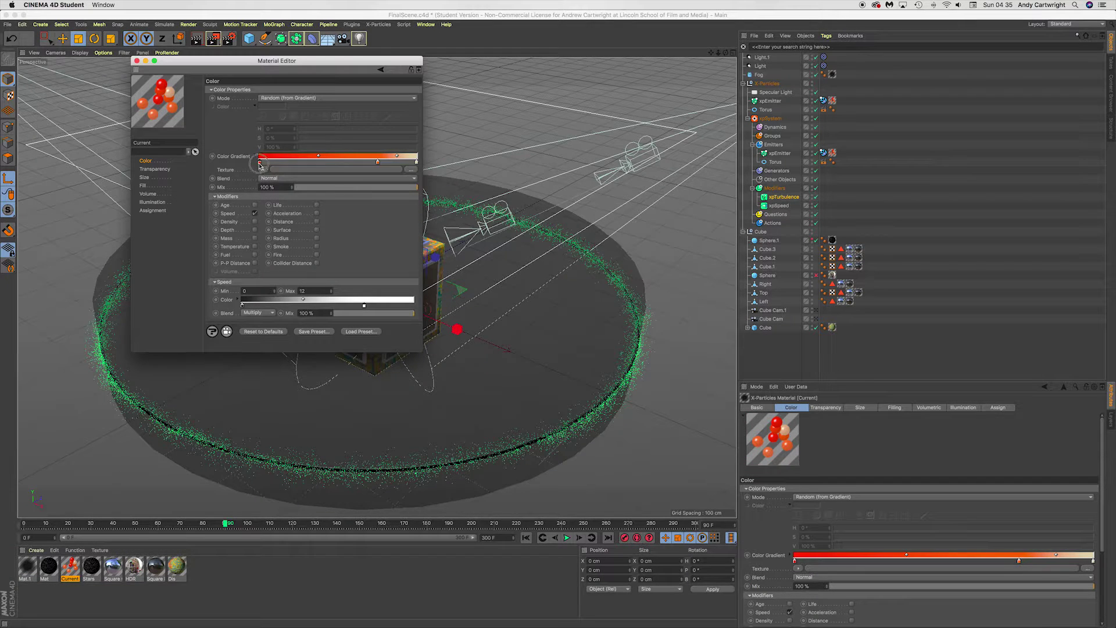
pyautogui.doubleClick(260, 163)
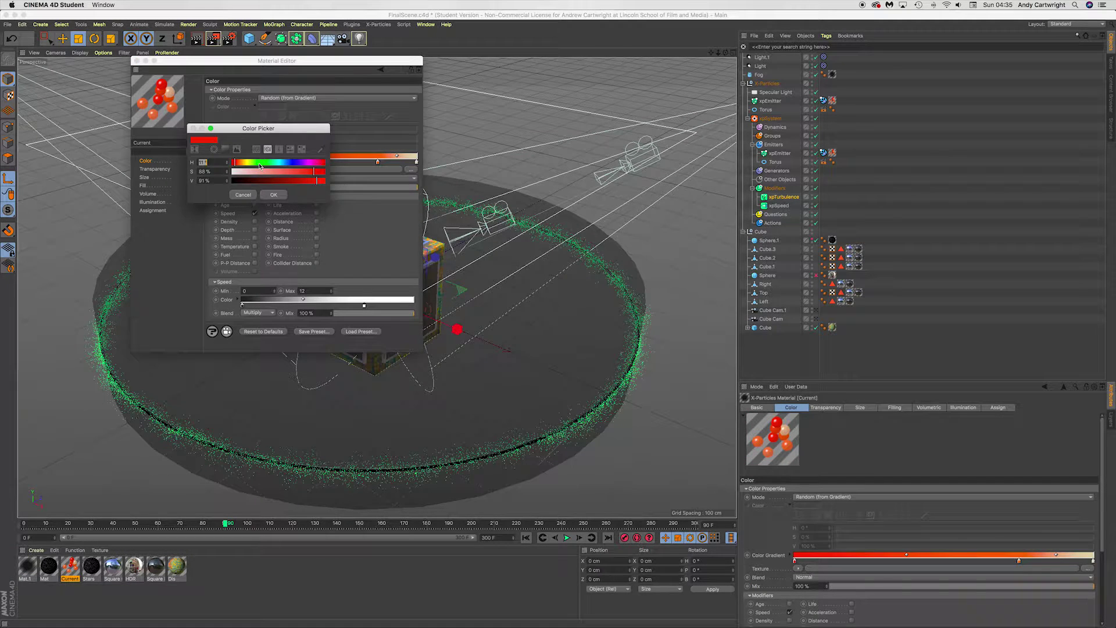
pyautogui.click(274, 194)
# Set the gradient's middle stop to orange and the right stop to near-white.
pyautogui.click(377, 163)
pyautogui.doubleClick(376, 162)
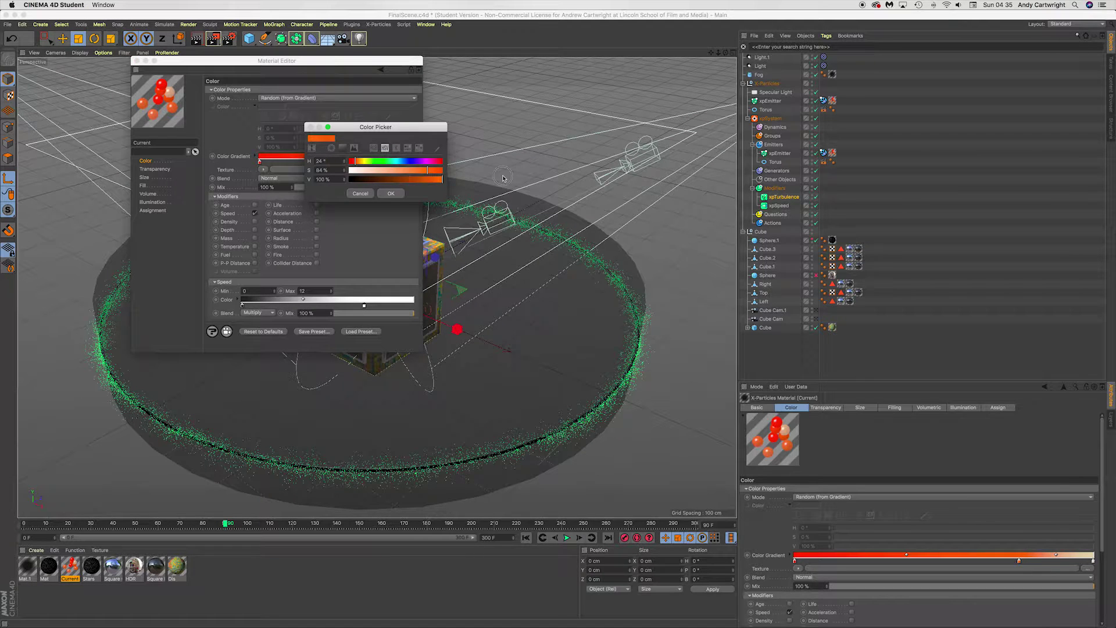
pyautogui.click(390, 194)
pyautogui.doubleClick(416, 162)
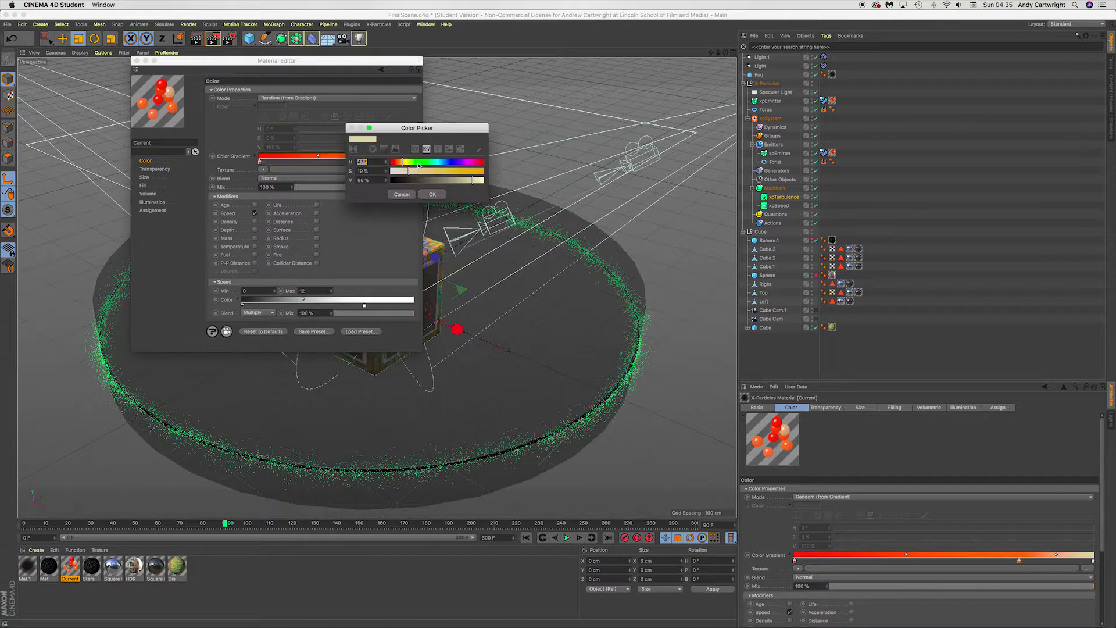
pyautogui.moveTo(482, 181); pyautogui.dragTo(486, 181)
pyautogui.click(432, 195)
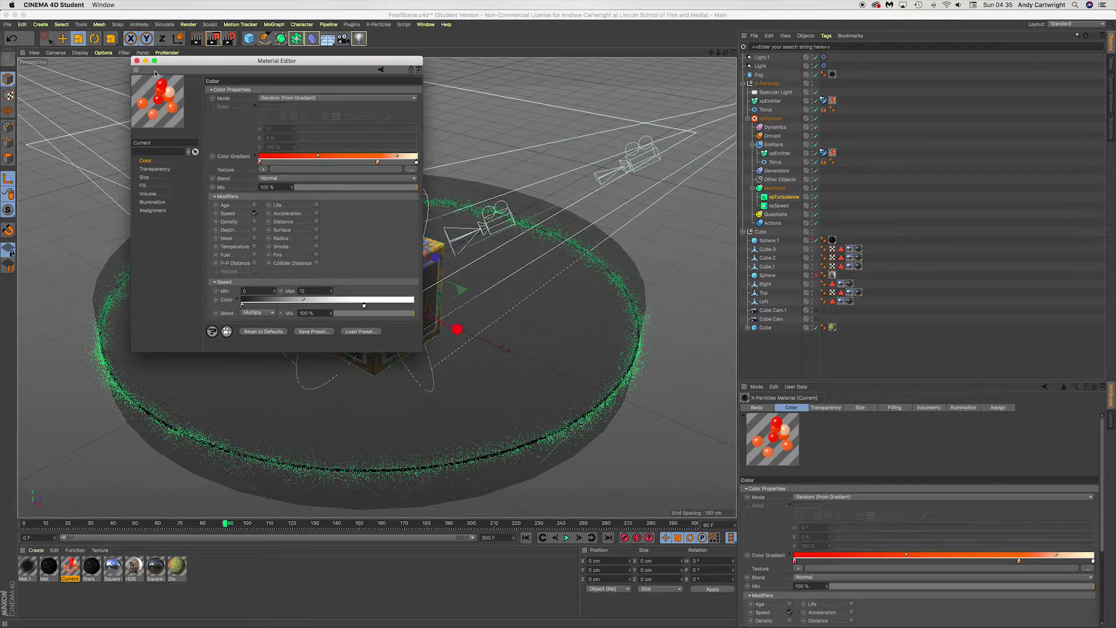
pyautogui.click(138, 61)
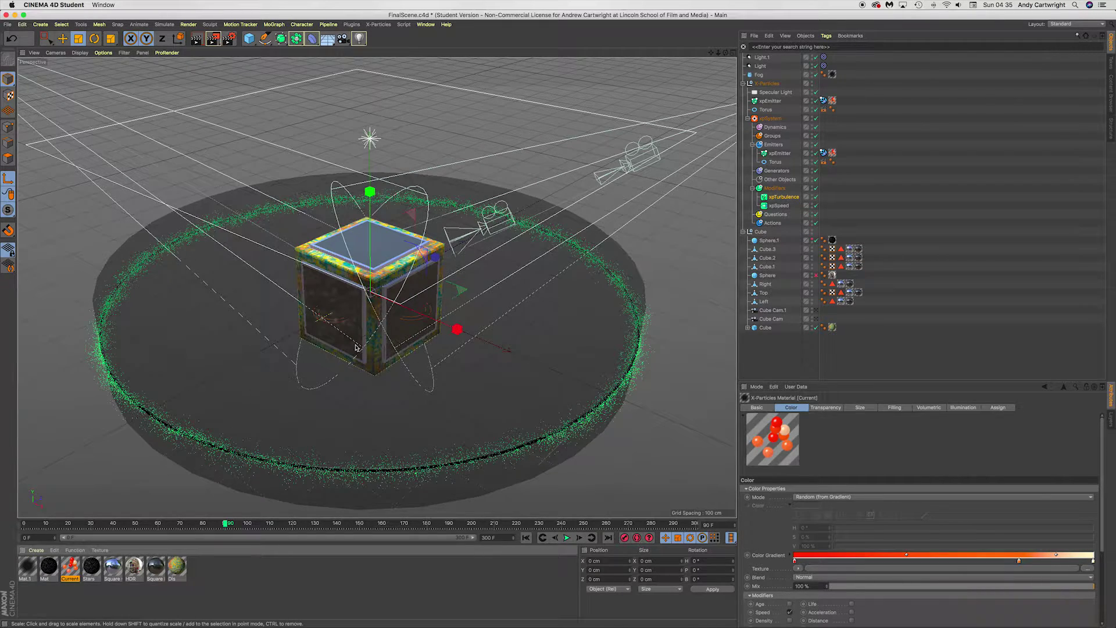
# Orbit and zoom in on the thin torus edge beneath the particle ring.
pyautogui.moveTo(356, 347)
pyautogui.keyDown('alt'); pyautogui.mouseDown()
pyautogui.moveTo(323, 383)
pyautogui.moveTo(382, 382)
pyautogui.moveTo(379, 351)
pyautogui.moveTo(363, 367)
pyautogui.mouseUp(); pyautogui.keyUp('alt')
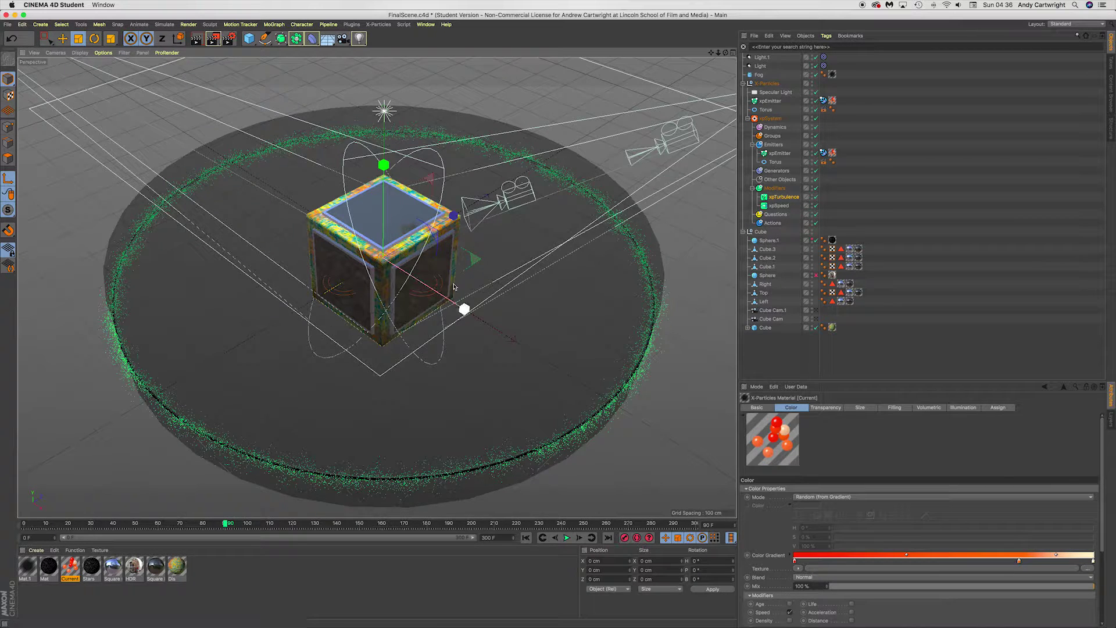
pyautogui.moveTo(483, 271)
pyautogui.keyDown('alt'); pyautogui.mouseDown()
pyautogui.moveTo(515, 248)
pyautogui.moveTo(486, 263)
pyautogui.mouseUp(); pyautogui.keyUp('alt')
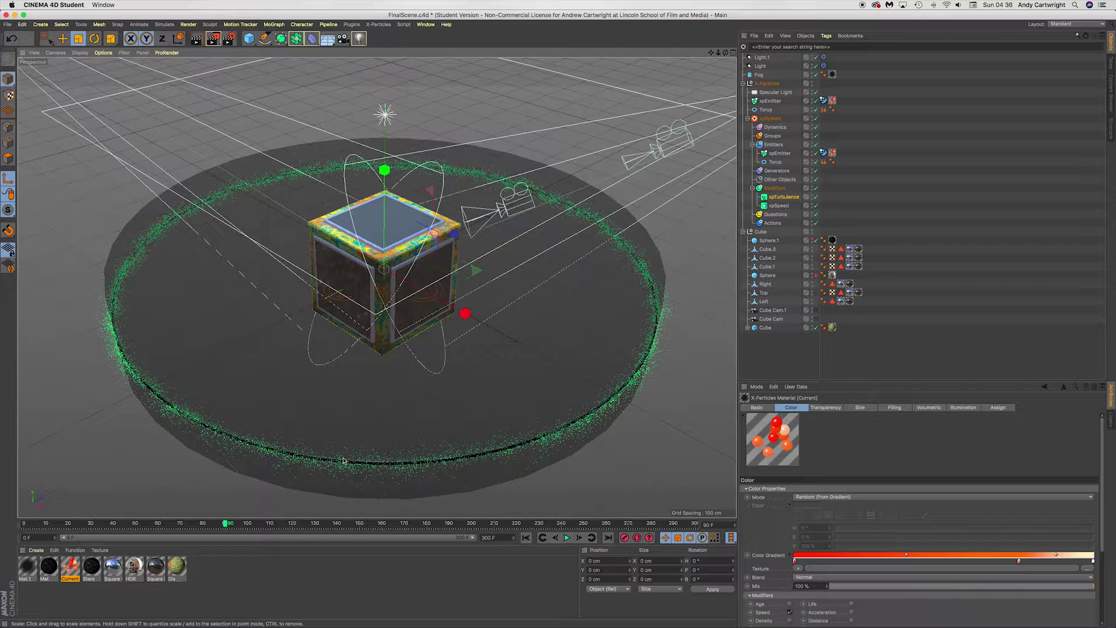
pyautogui.moveTo(386, 443)
pyautogui.keyDown('alt'); pyautogui.mouseDown()
pyautogui.moveTo(329, 469)
pyautogui.moveTo(368, 431)
pyautogui.mouseUp(); pyautogui.keyUp('alt')
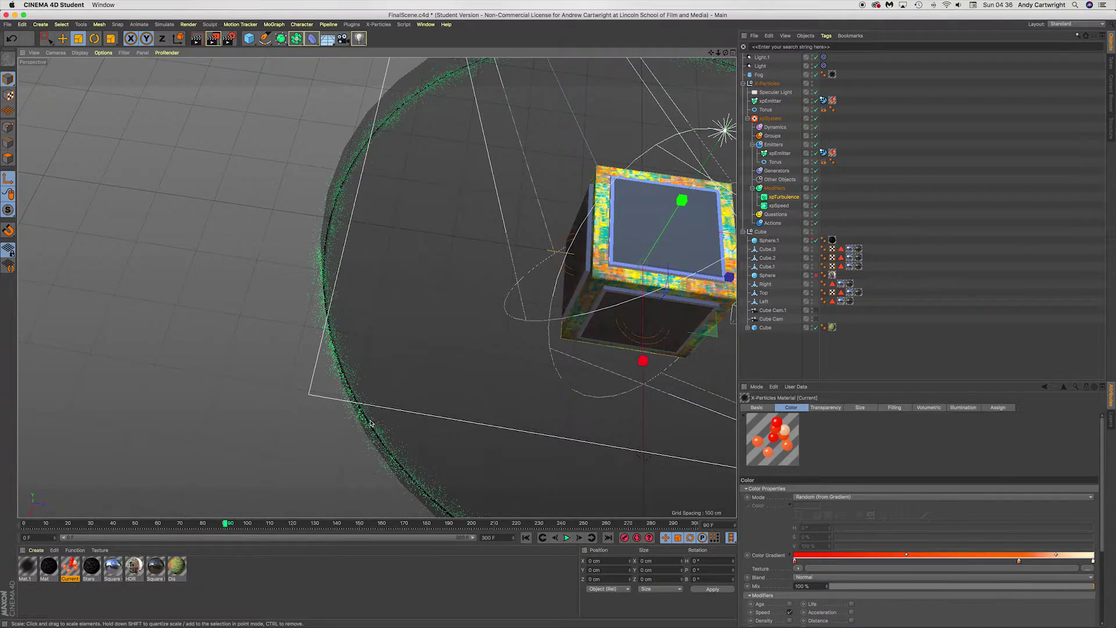
pyautogui.scroll(10, 369, 421)
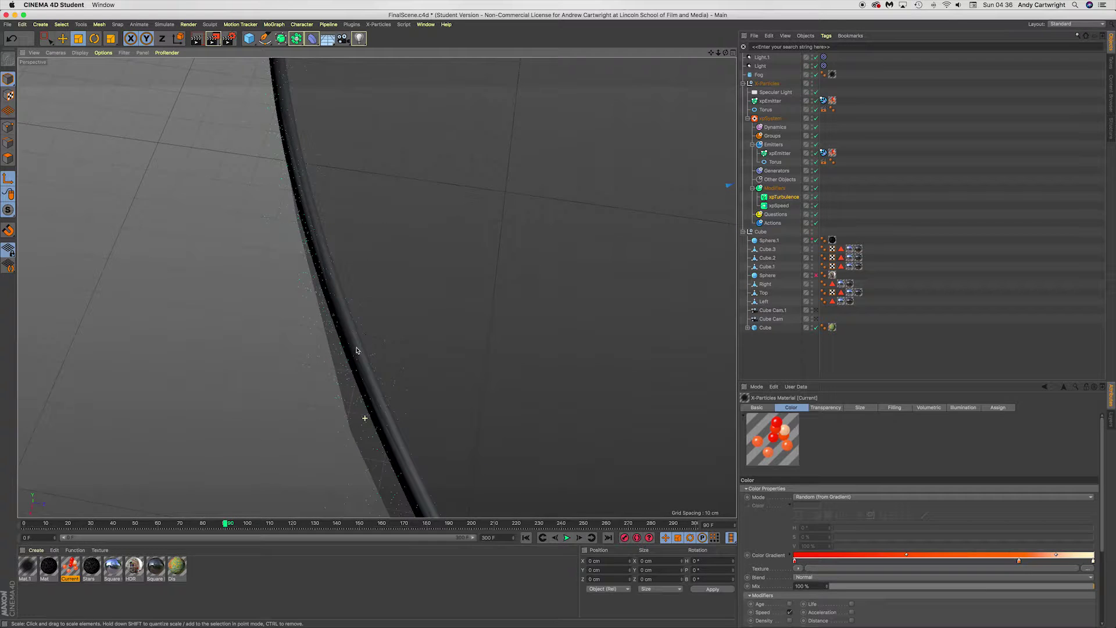
pyautogui.keyDown('alt'); pyautogui.moveTo(351, 361); pyautogui.dragTo(324, 276); pyautogui.keyUp('alt')
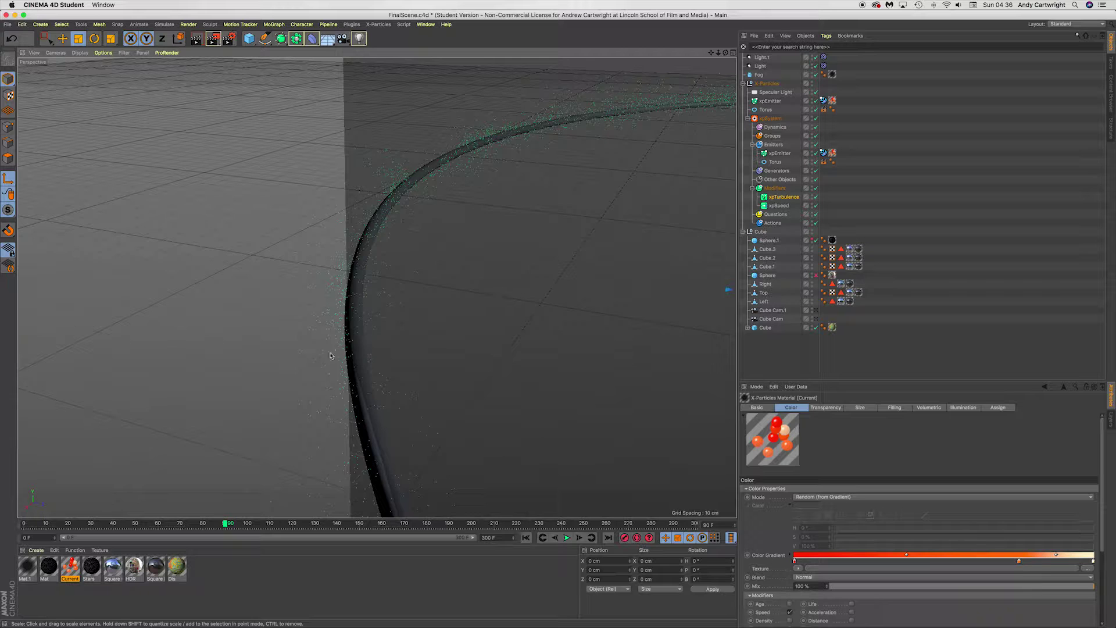
# Select both Torus objects and raise their Pipe Radius to 10.505 cm.
pyautogui.click(765, 110)
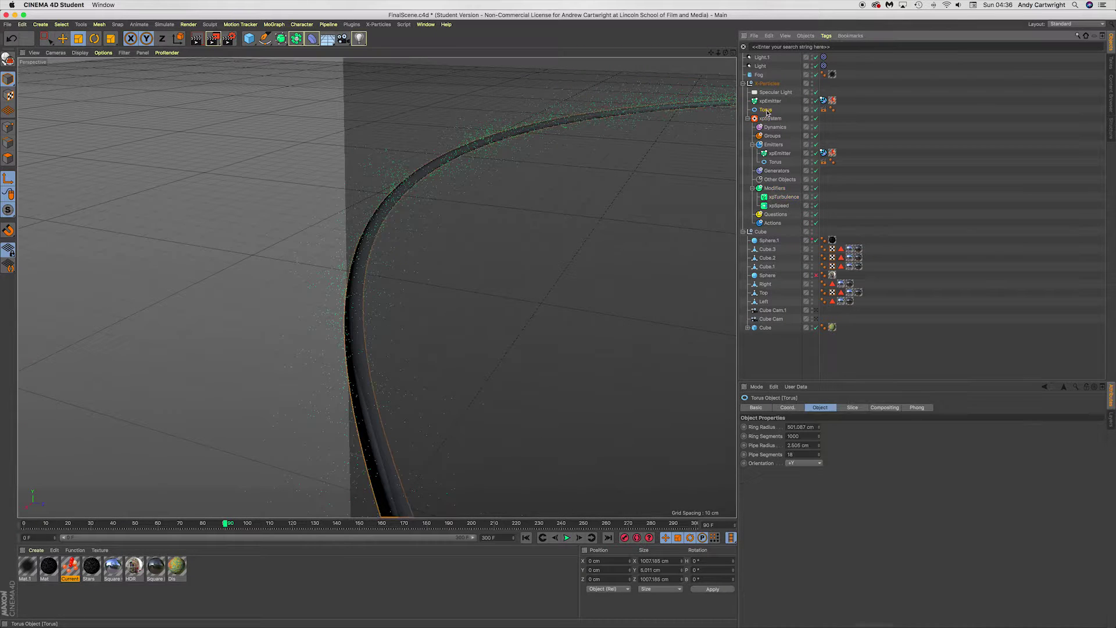
pyautogui.keyDown('shift'); pyautogui.click(776, 162); pyautogui.keyUp('shift')
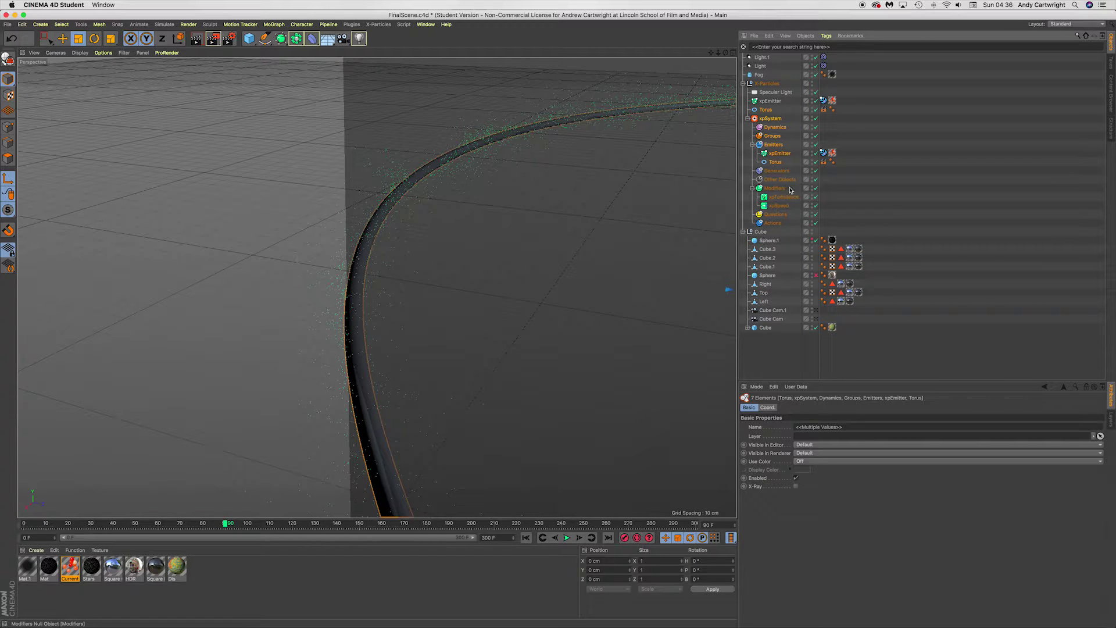
pyautogui.click(779, 349)
pyautogui.click(776, 162)
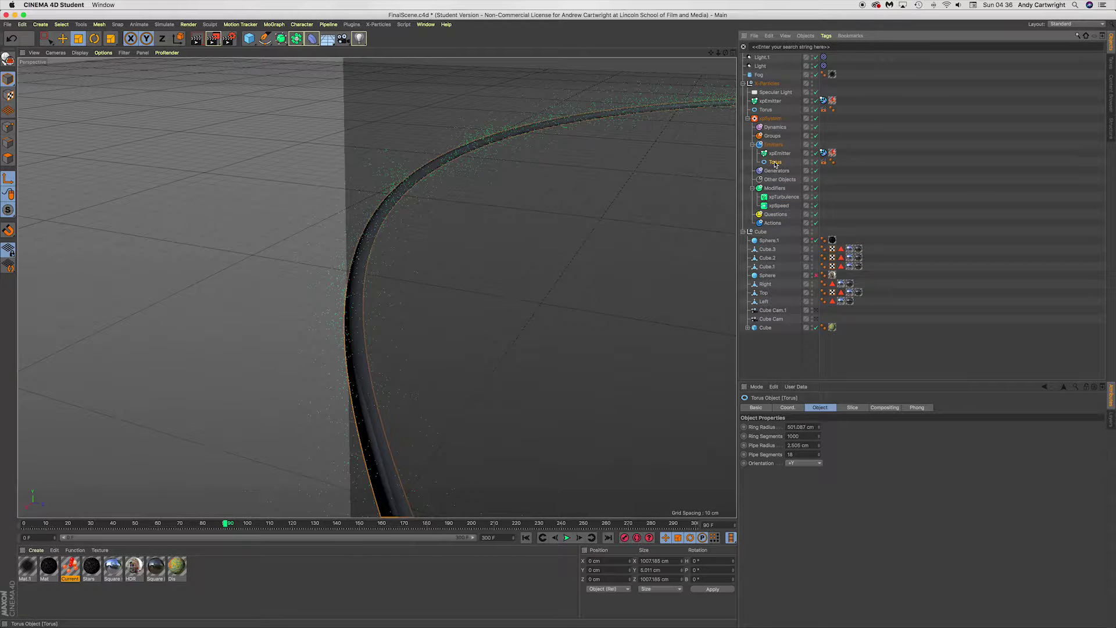
pyautogui.keyDown('super'); pyautogui.click(765, 109); pyautogui.keyUp('super')
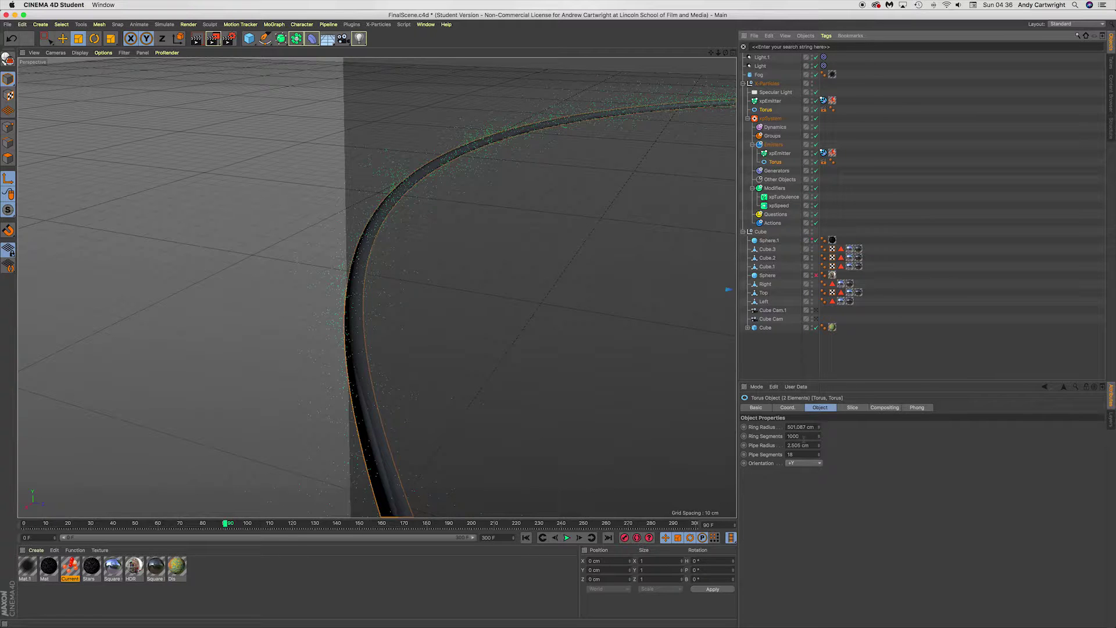
pyautogui.moveTo(818, 446); pyautogui.dragTo(819, 433)
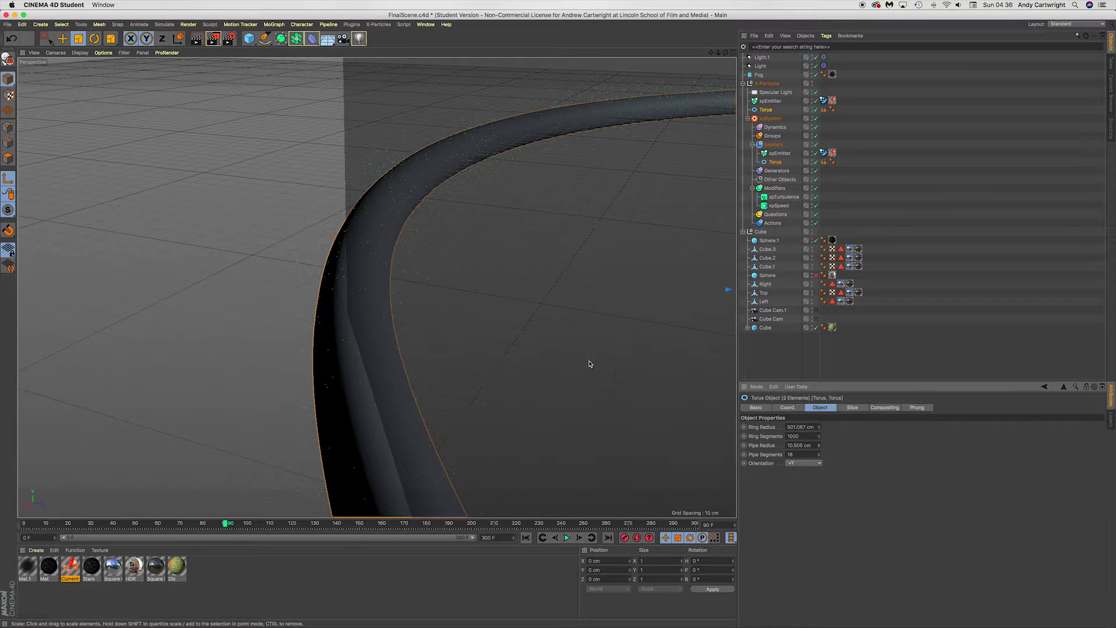
# Undo back to a 2.505 cm pipe radius and view the whole ring again.
pyautogui.press('super+z')
pyautogui.scroll(-10, 499, 358)
pyautogui.scroll(-10, 499, 358)
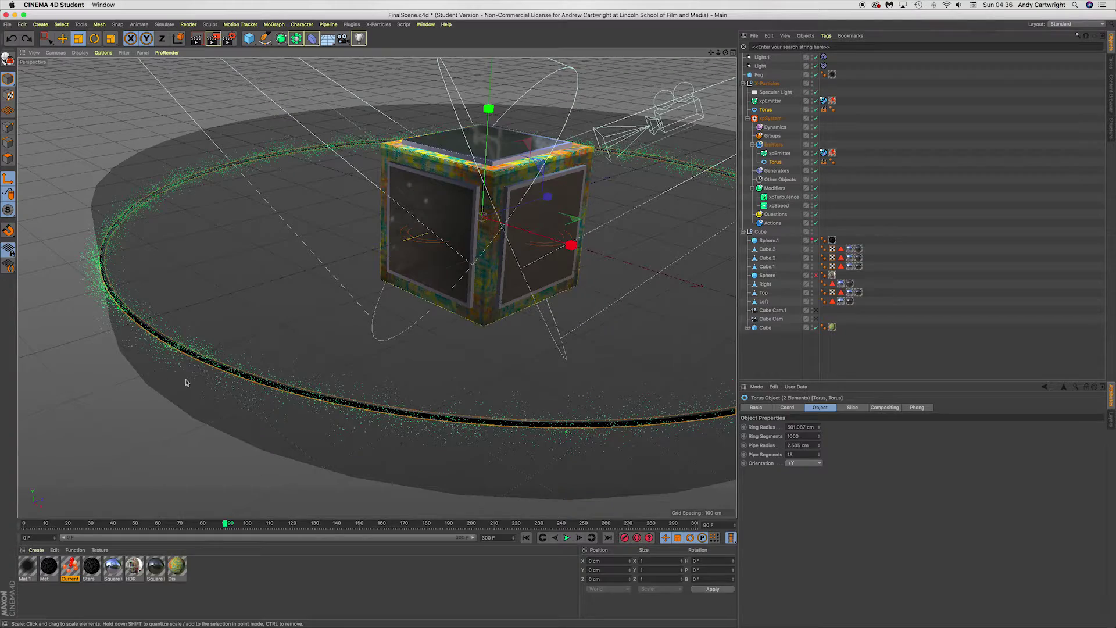
pyautogui.keyDown('alt'); pyautogui.moveTo(497, 333); pyautogui.dragTo(414, 355); pyautogui.keyUp('alt')
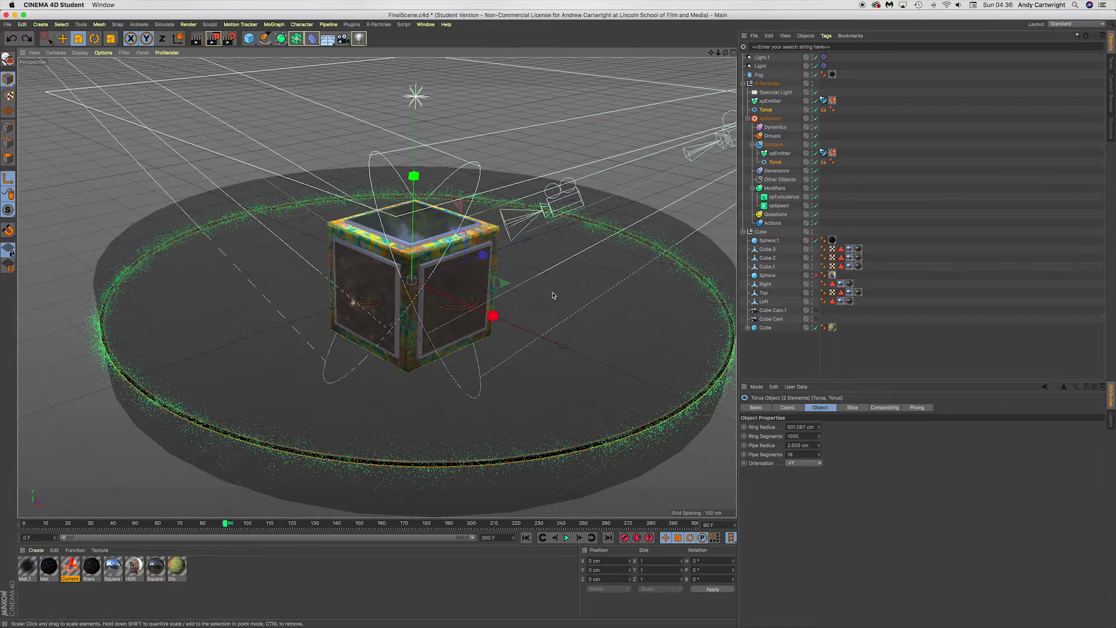
pyautogui.keyDown('alt'); pyautogui.moveTo(563, 335); pyautogui.dragTo(472, 329); pyautogui.keyUp('alt')
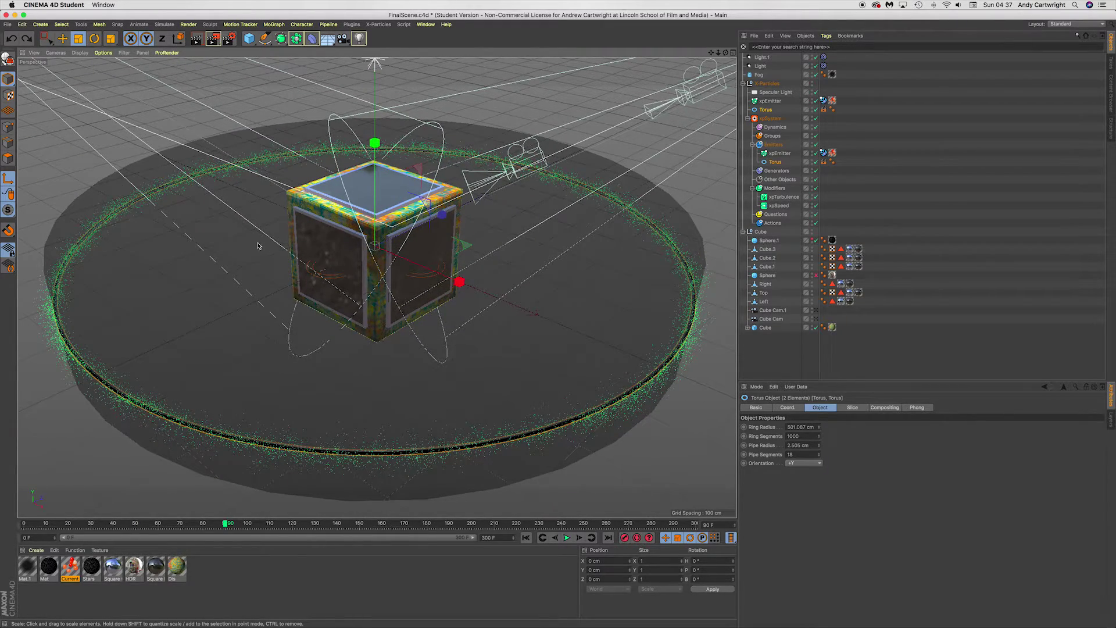